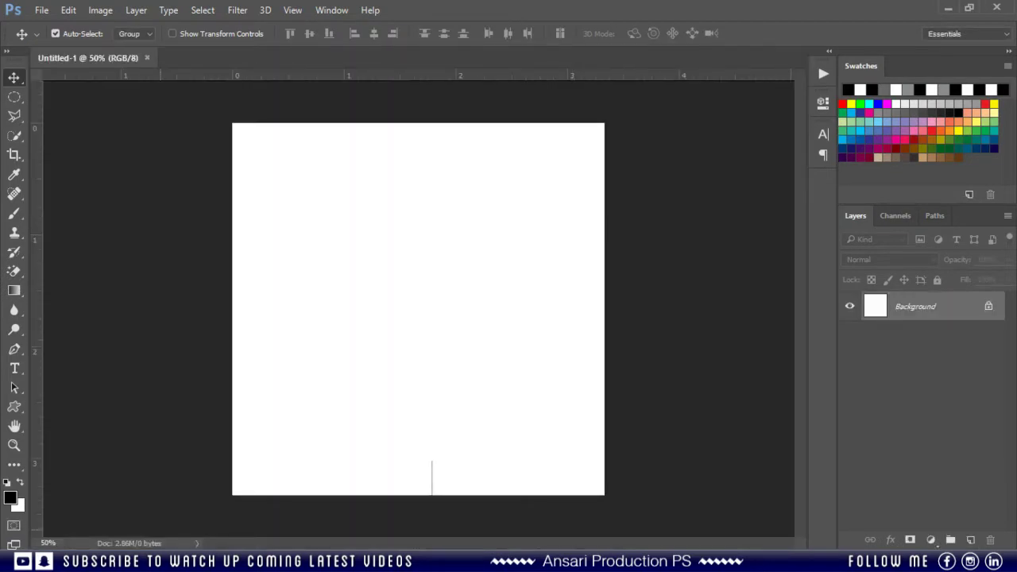
Step: Set the background colour's brightness to 40% and fill the Background layer with it in Normal mode at 100% opacity
click(18, 506)
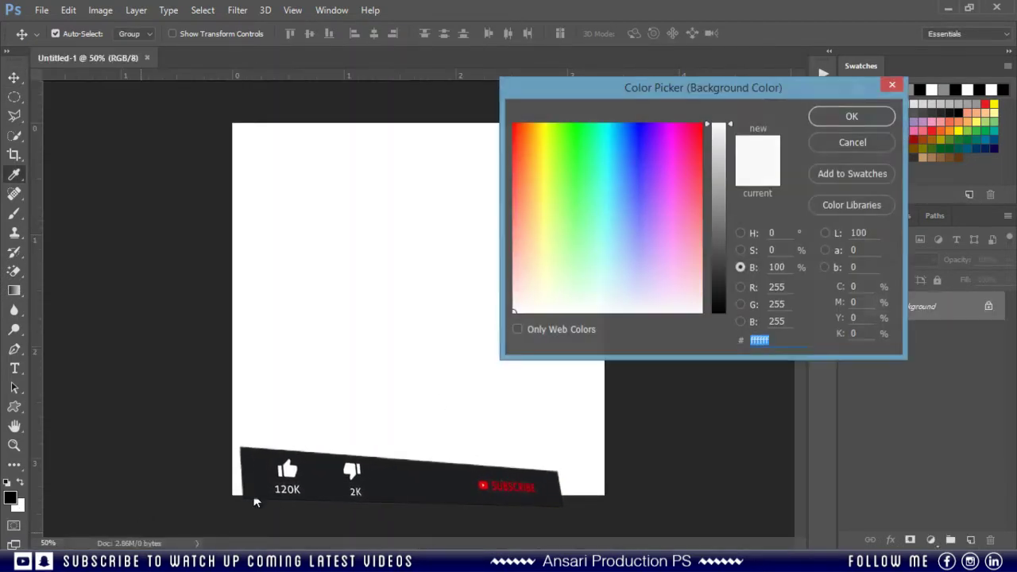
click(740, 267)
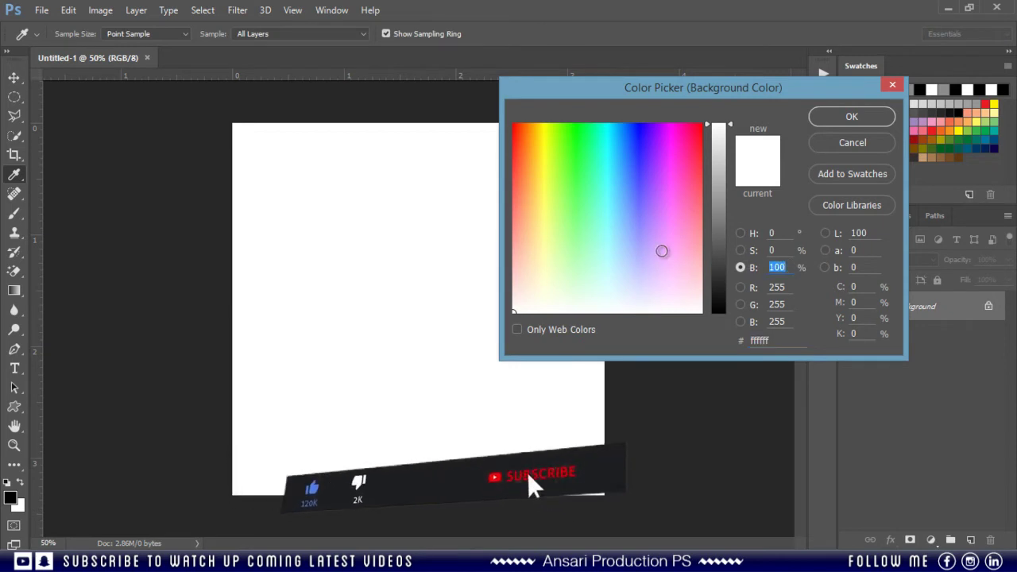
text(40)
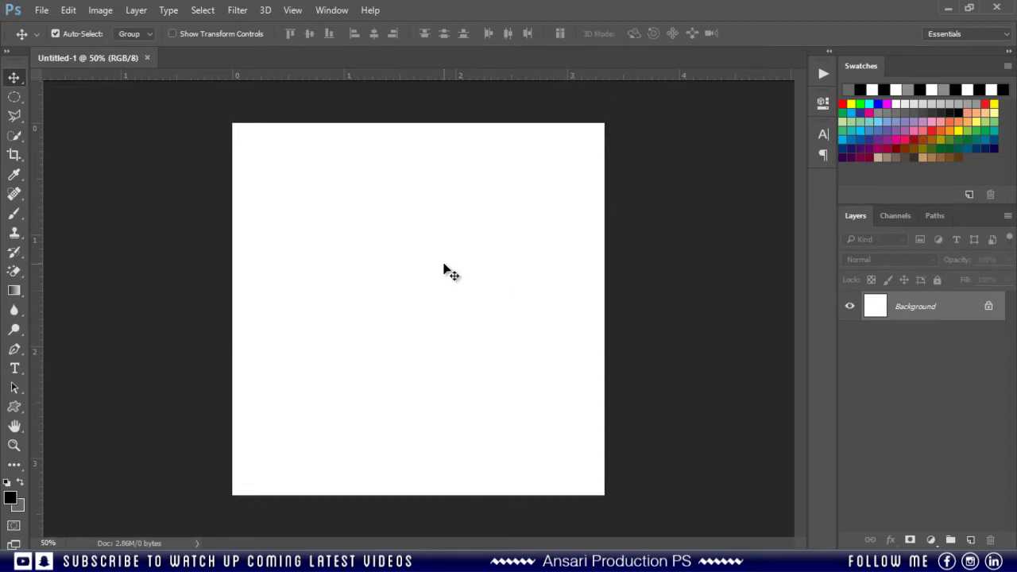
click(68, 10)
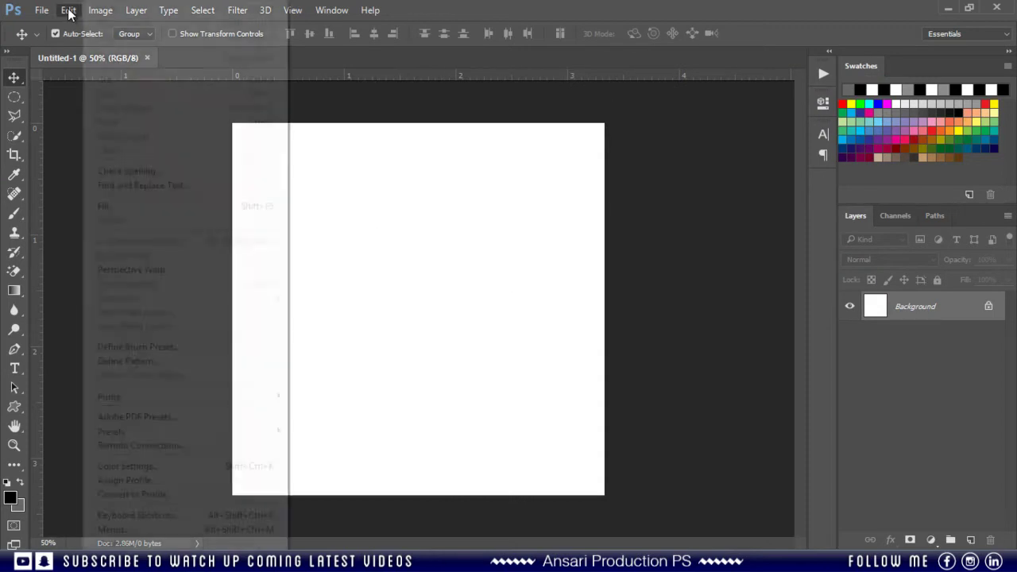
click(112, 206)
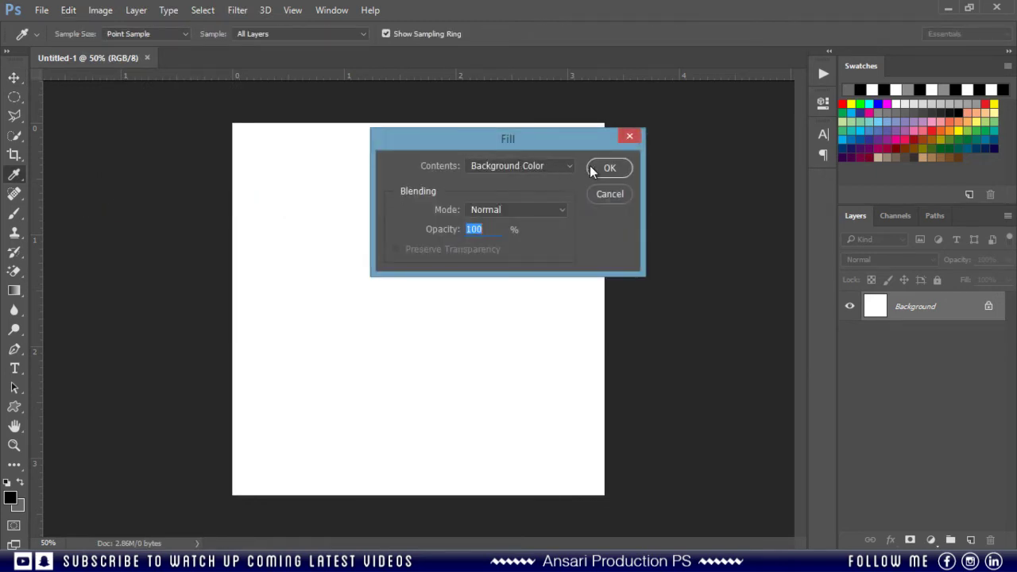
click(610, 172)
key(v)
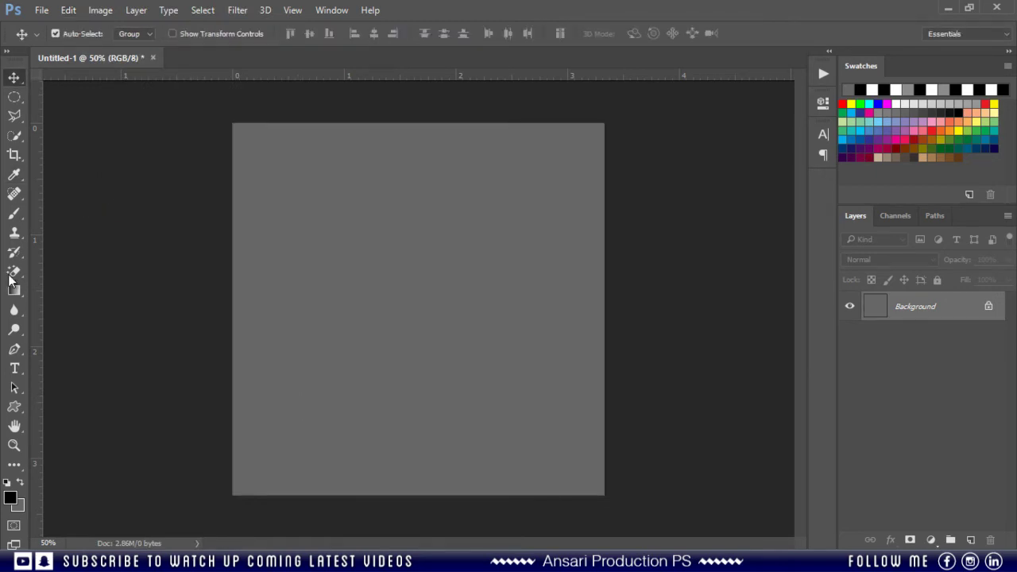
Step: Add the letter T as Arial Bold 200 pt text and move it to the middle of the canvas
click(15, 370)
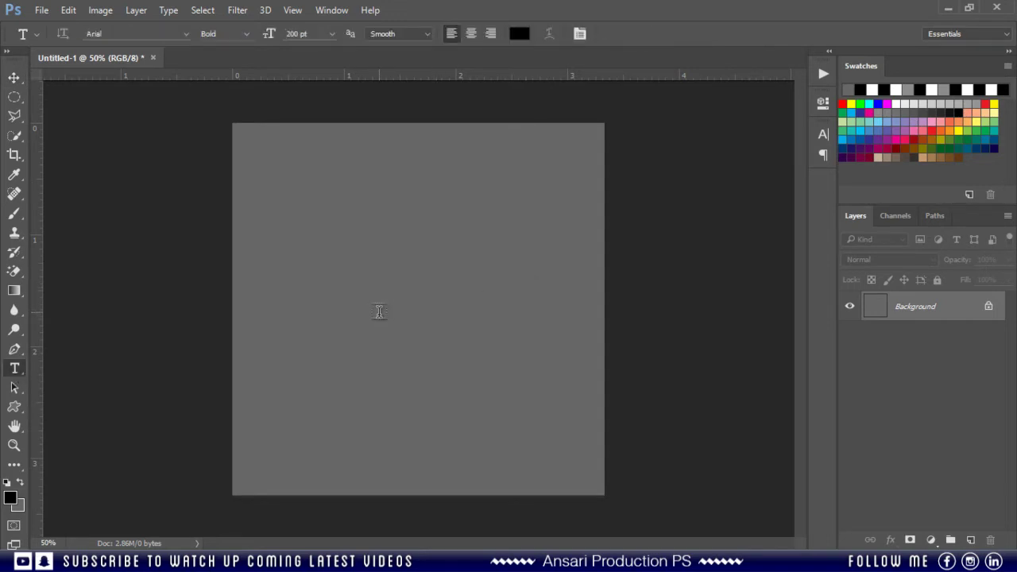
click(431, 330)
text(T)
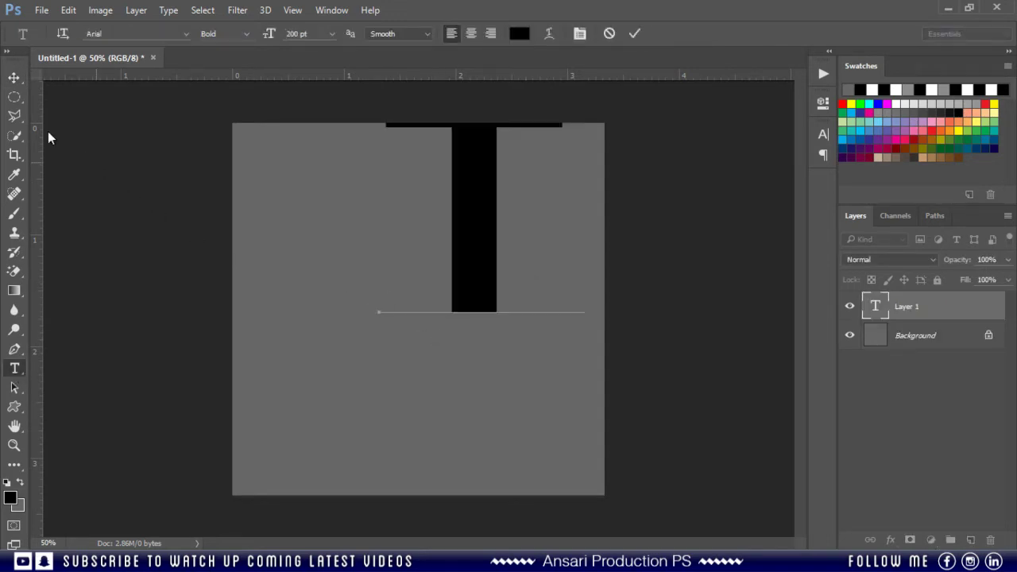
click(14, 77)
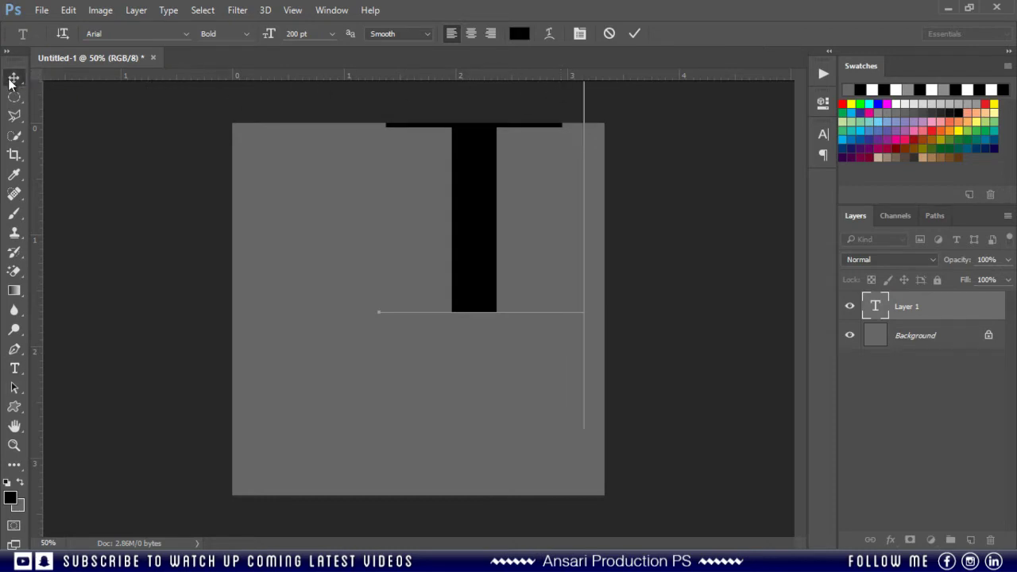
drag(481, 204, 423, 317)
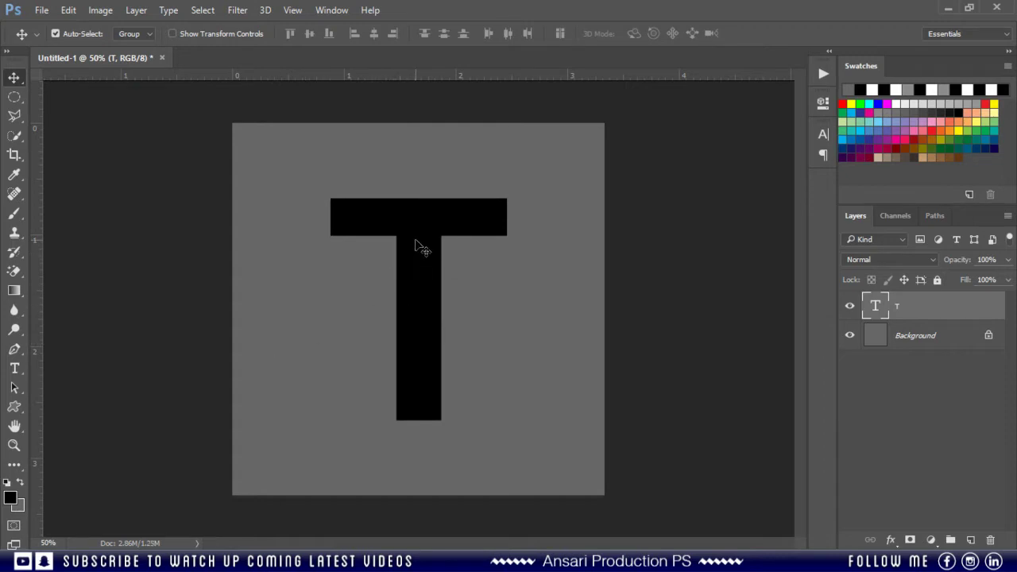
Step: Set the foreground colour's brightness to 55% and fill the letter T with it
click(15, 497)
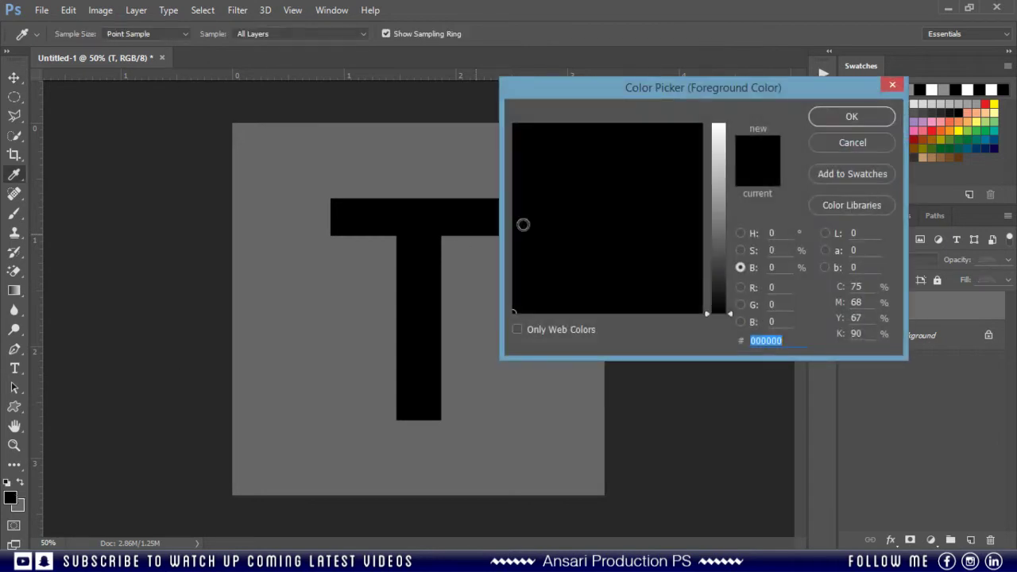
click(772, 267)
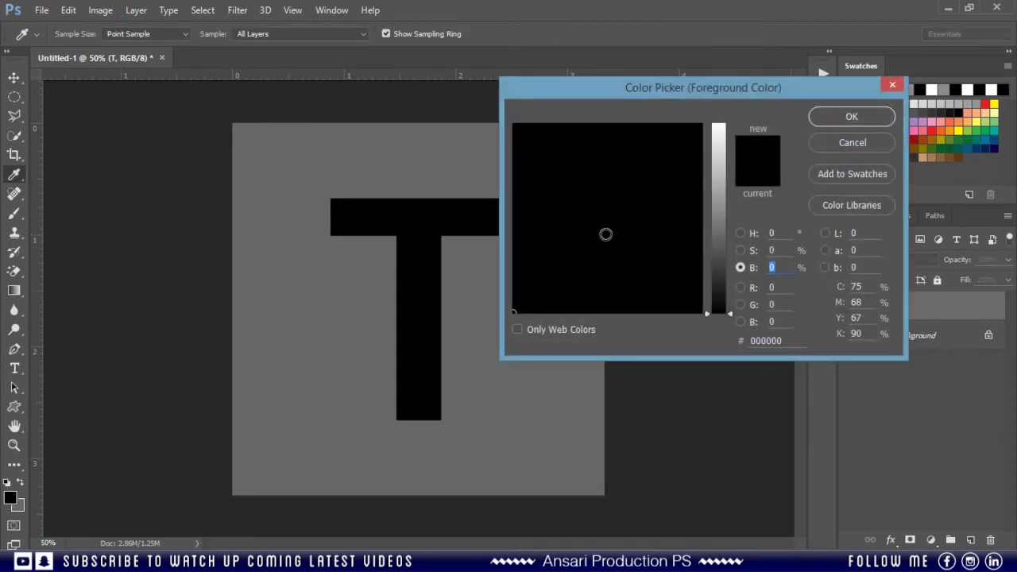
text(55)
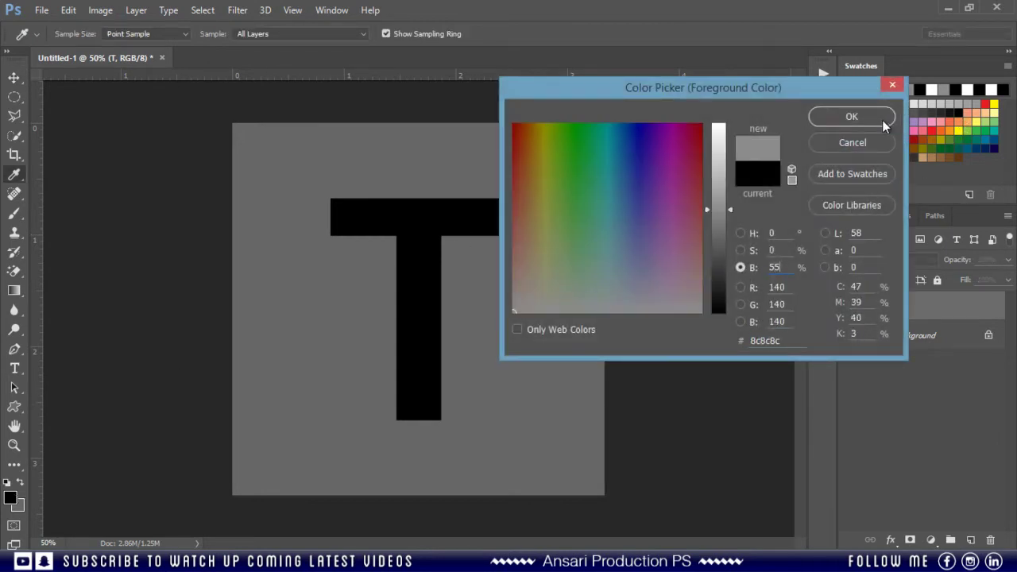
click(877, 120)
key(v)
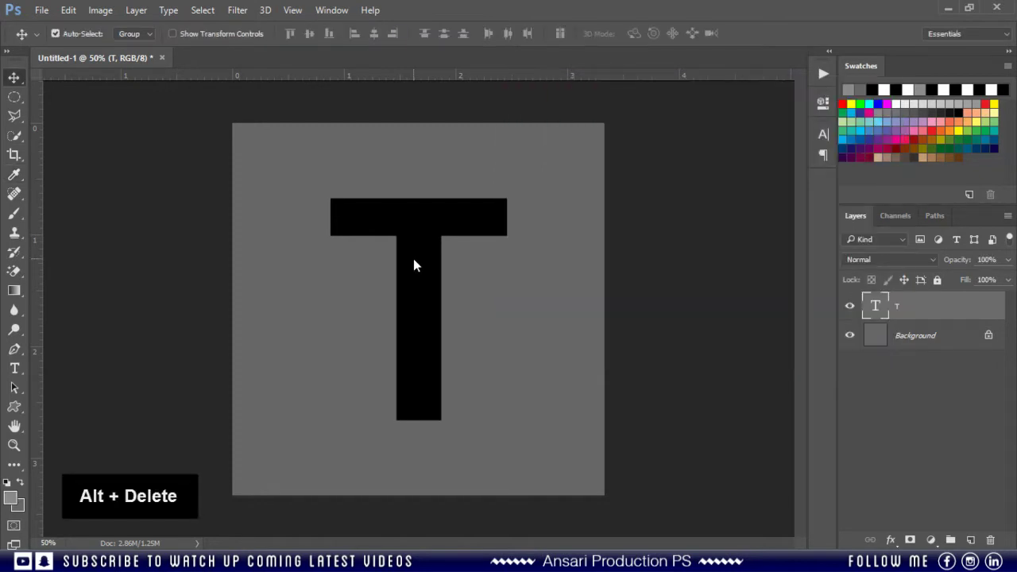
key(alt+Delete)
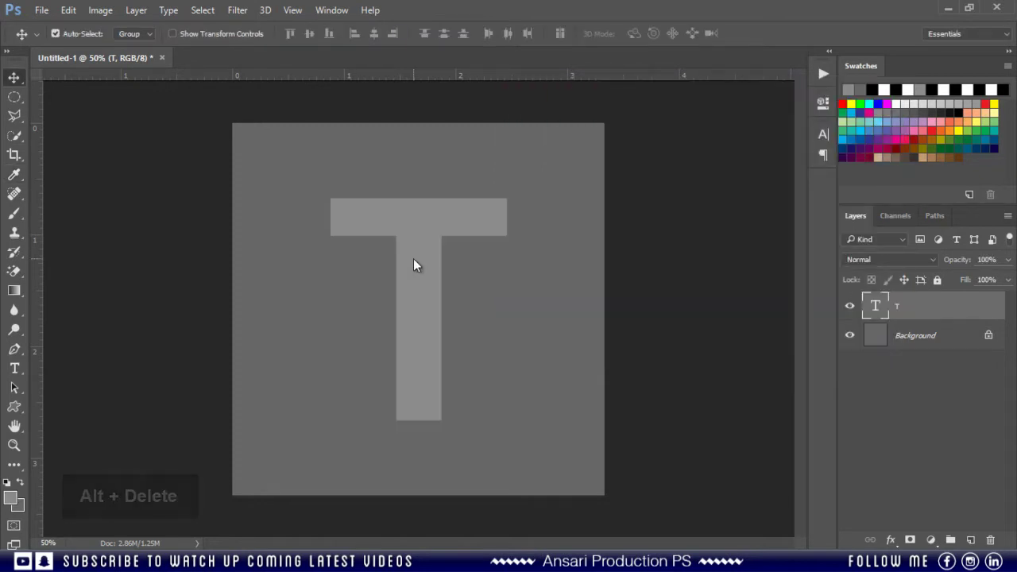
Step: Rename the T text layer as Text
double_click(897, 309)
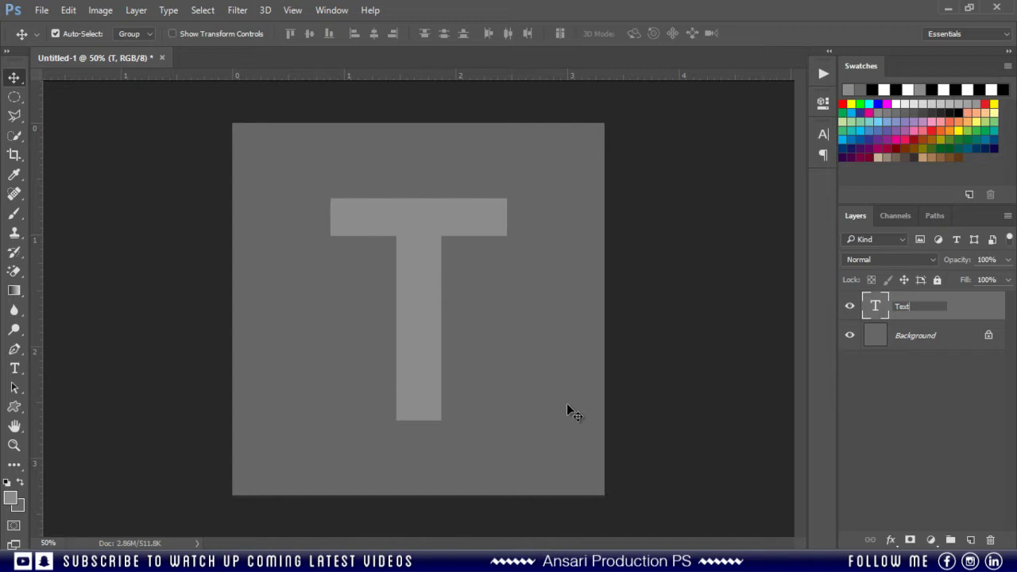
text(Text)
key(Return)
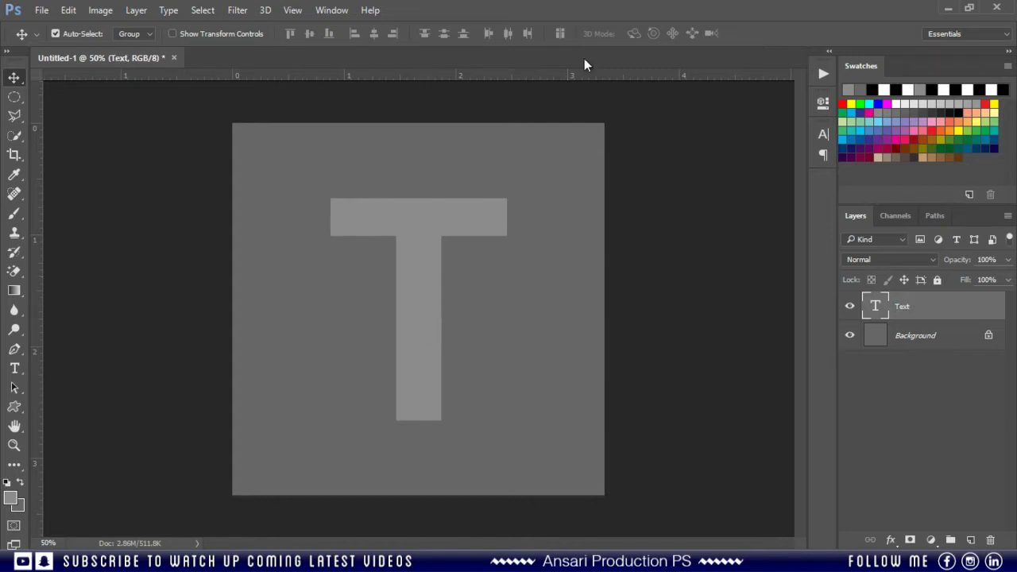
Step: Create a new action set named "Colorful Plexi Glossy Text By Ansari Production PS"
click(822, 75)
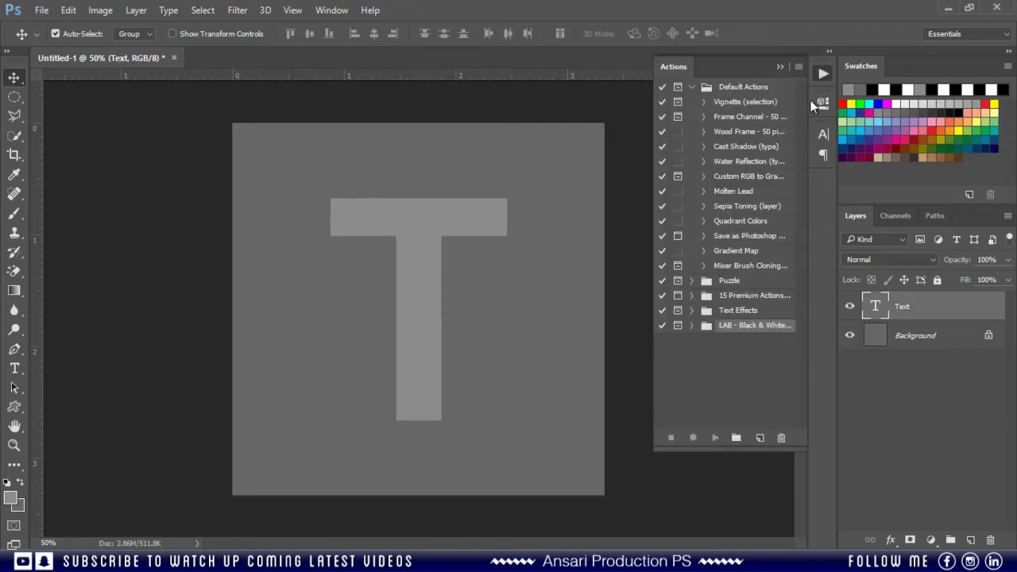
click(823, 75)
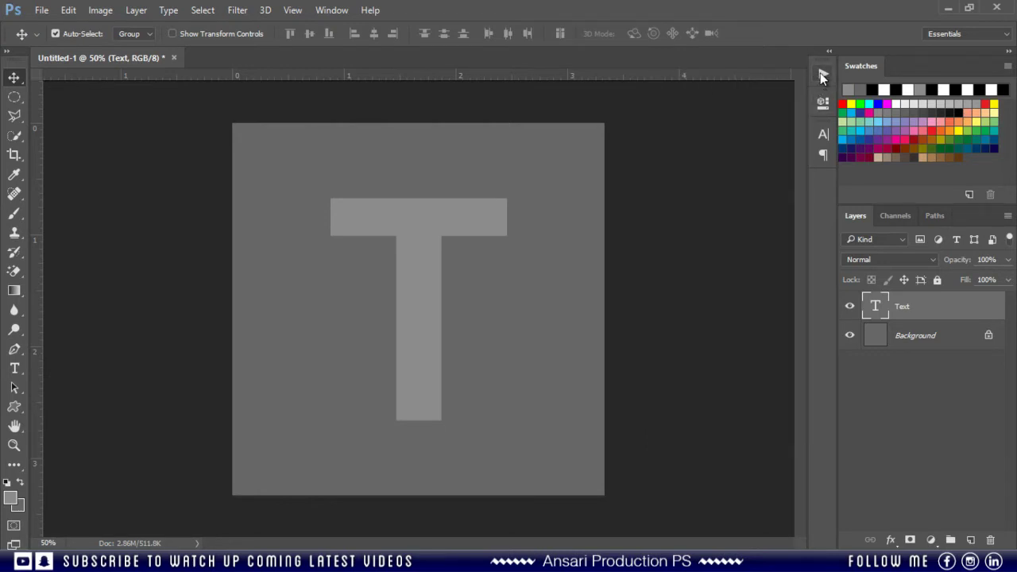
click(334, 11)
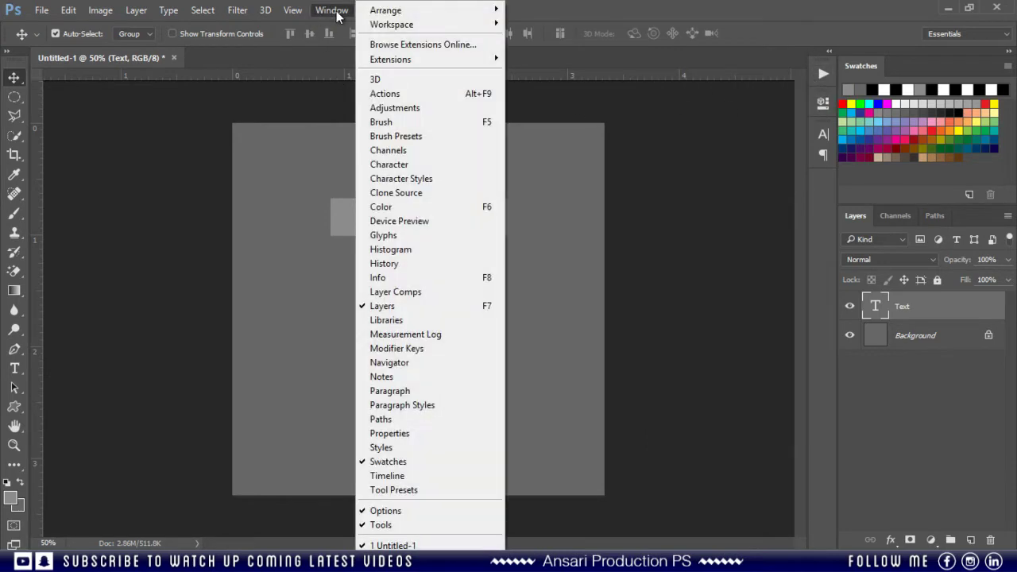
click(421, 94)
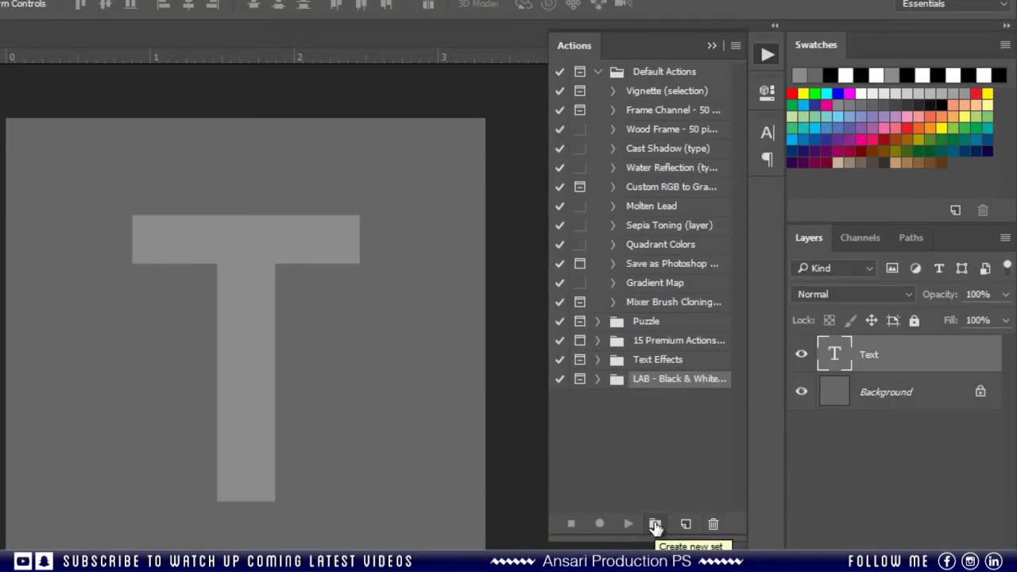
click(654, 526)
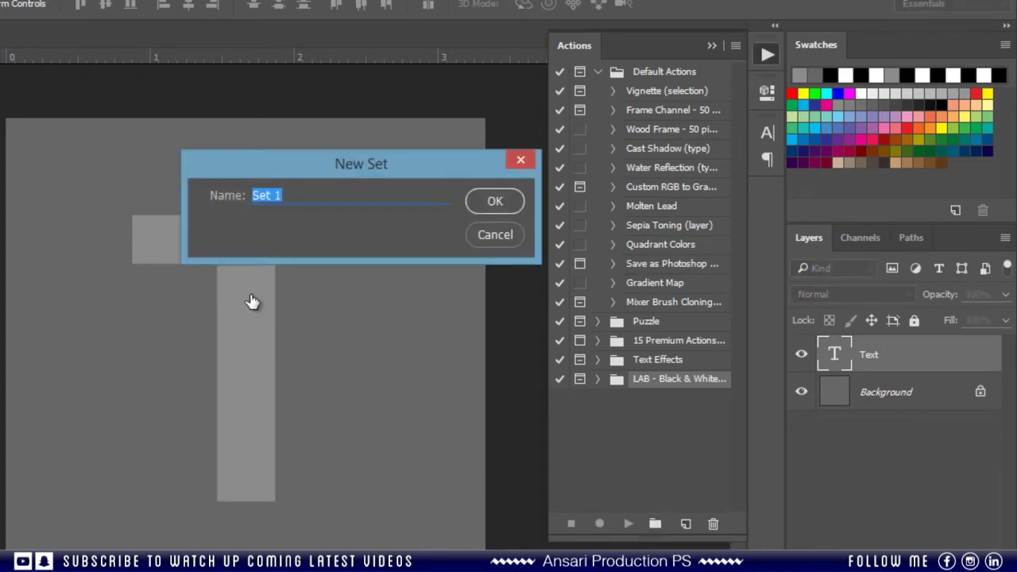
text(Colorful Piexi Glossy Text By Ansari Production PS)
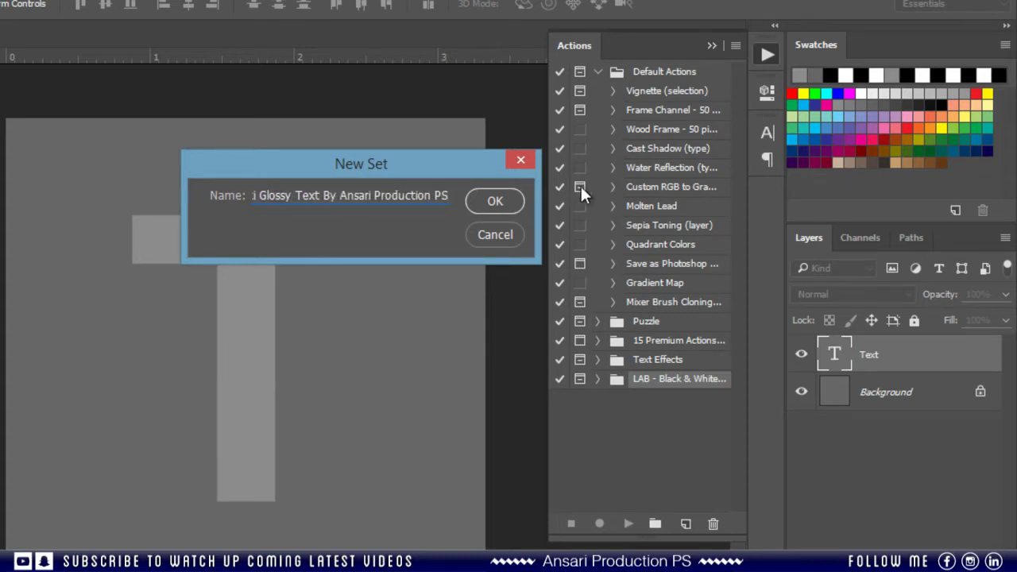
click(509, 201)
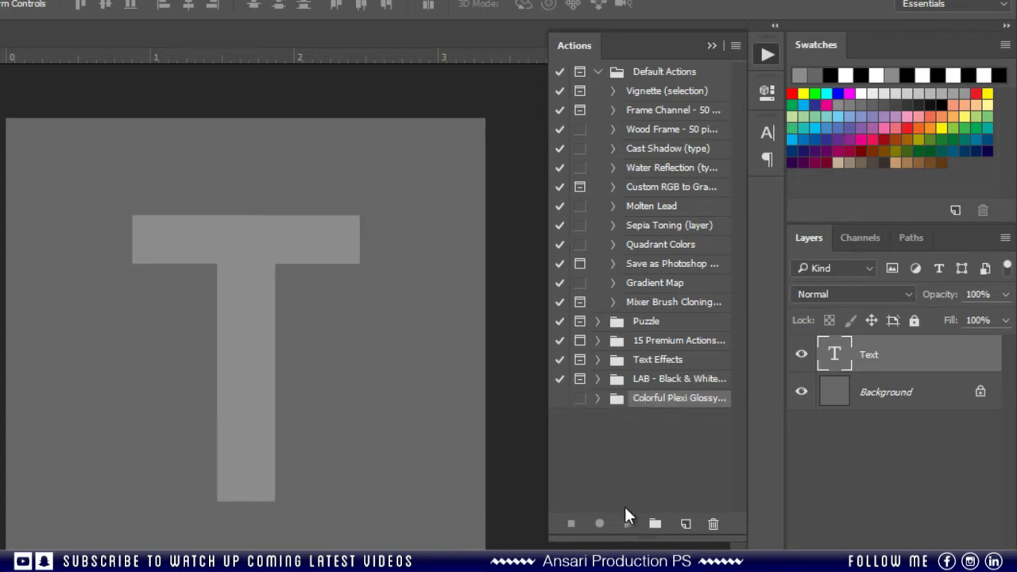
Step: Create an action named "Colorful Plexi Glossy Text" in the new set, begin recording it, and collapse the actions list
click(685, 524)
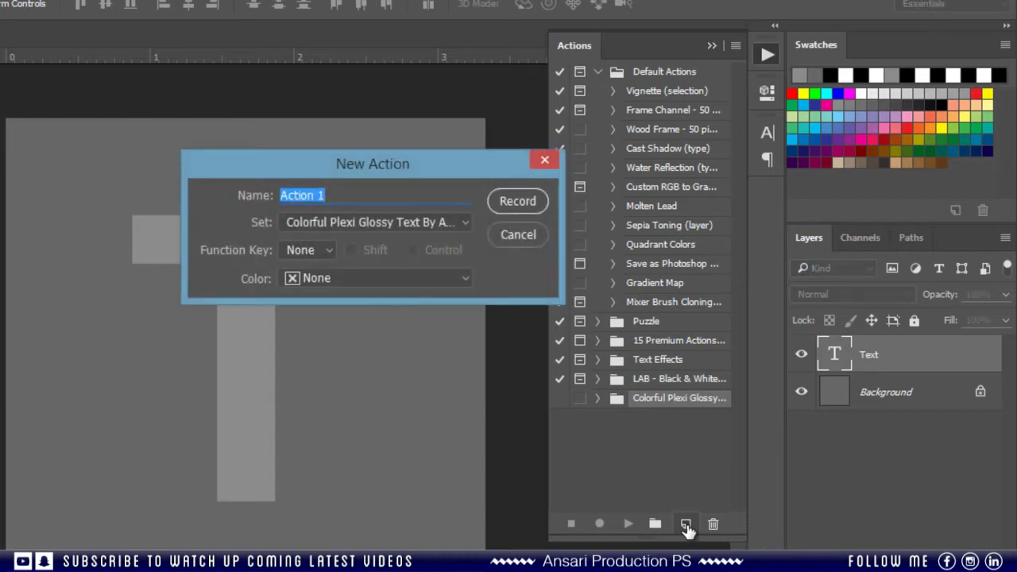
drag(355, 190, 45, 147)
text(Colorful Plexi Glossy Text)
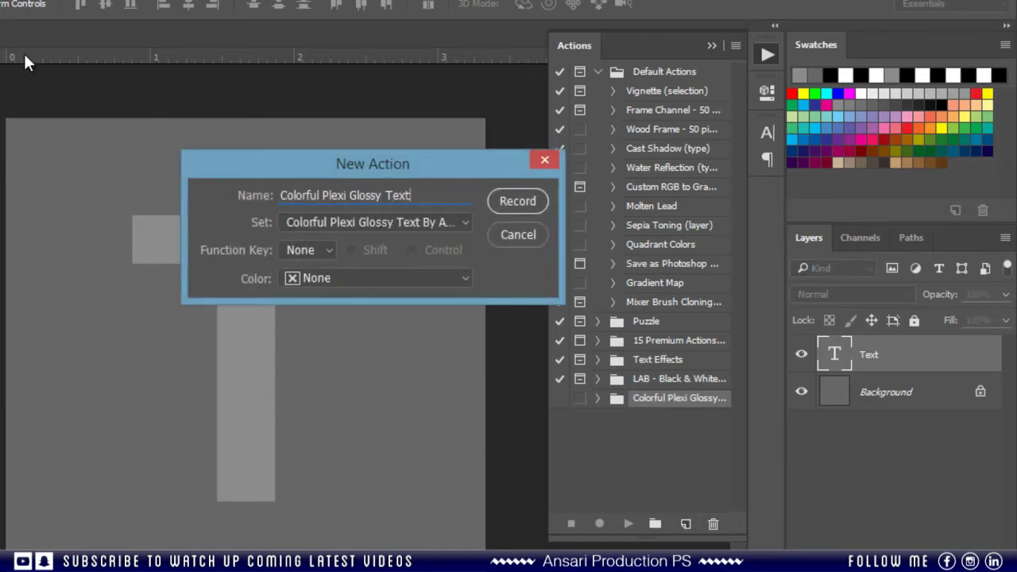
key(Tab)
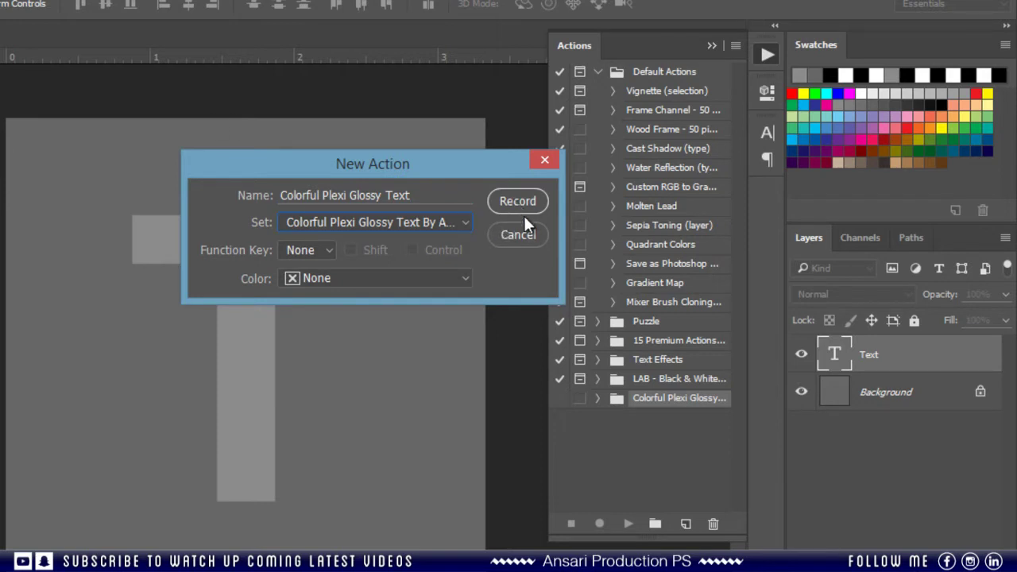
click(517, 204)
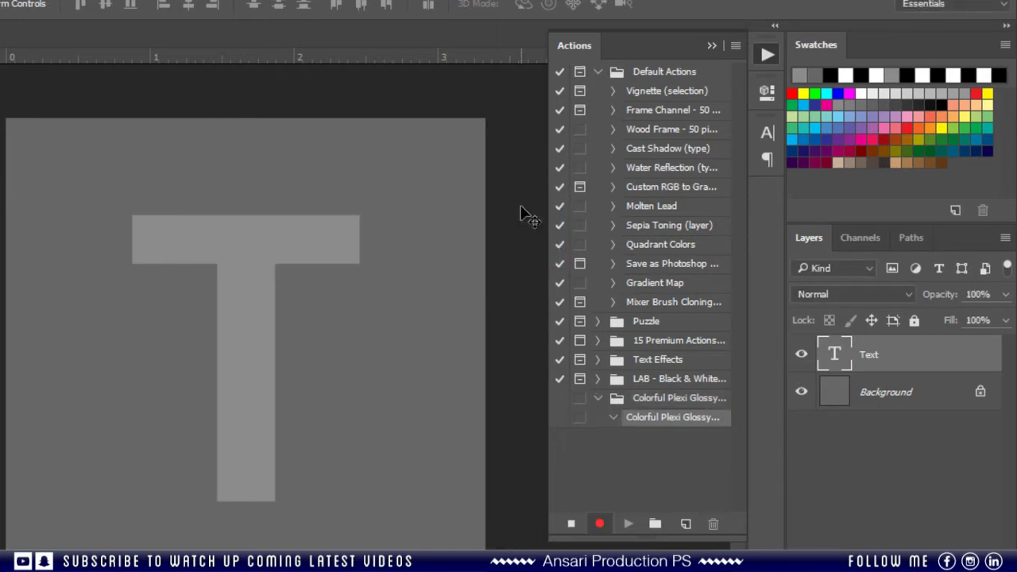
click(718, 44)
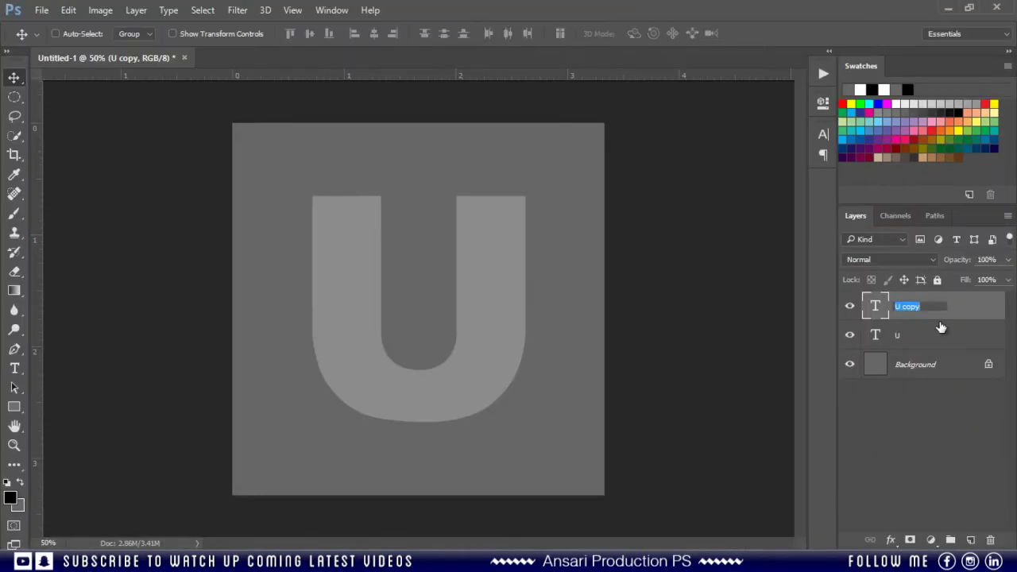
Step: Rename the U copy layer as Shadow and the original U layer as Text
text(Shadow)
key(Return)
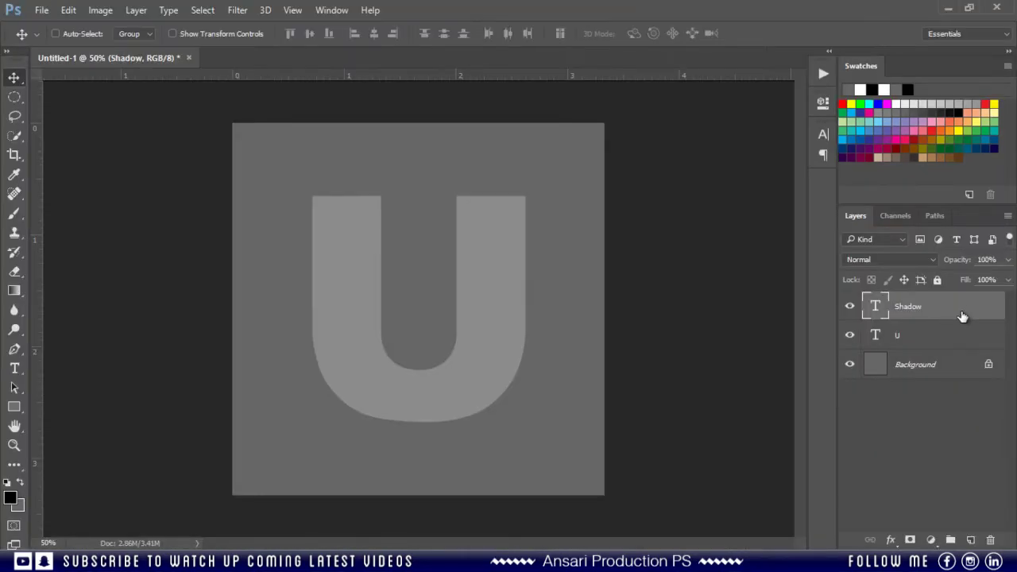
drag(960, 315, 961, 334)
text(Text)
key(Return)
Step: Free-transform the text into a slanted perspective and clear the selection around the letter
key(ctrl+t)
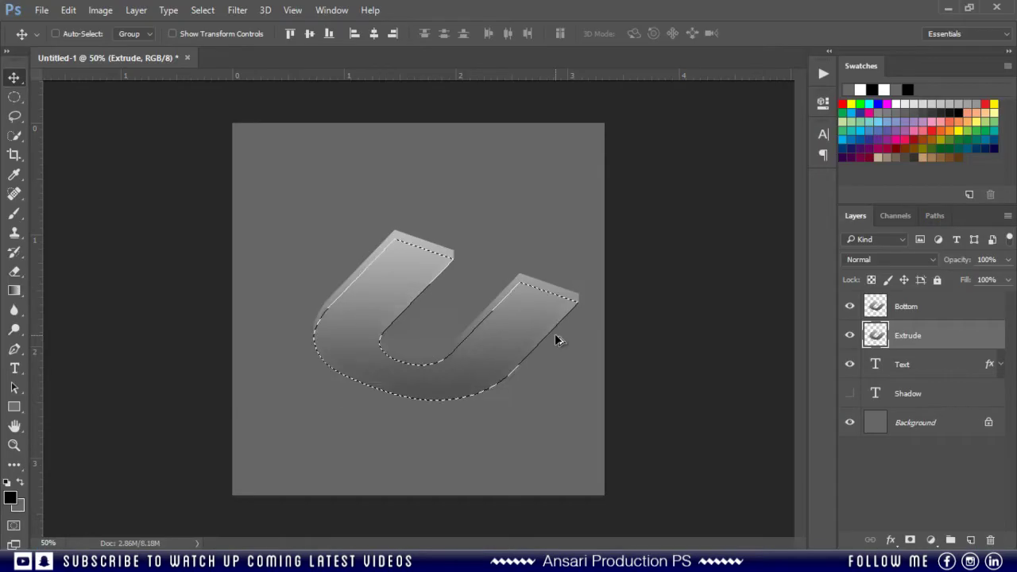
key(ctrl+d)
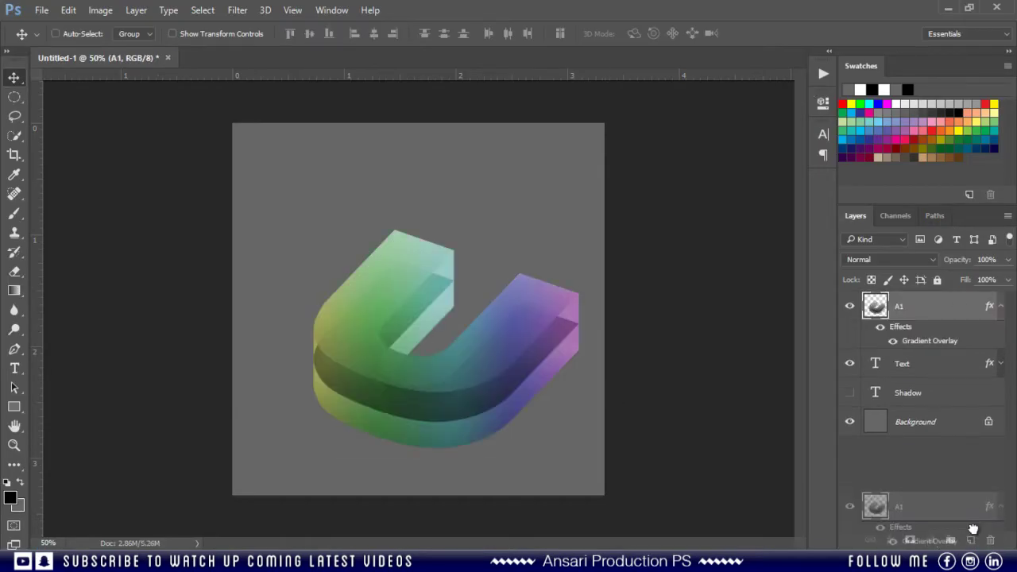
Step: Duplicate the A1 layer as A2 and nudge the copy slightly upward
drag(971, 526, 970, 539)
key(Up)
key(Up)
key(Up)
key(Up)
key(Up)
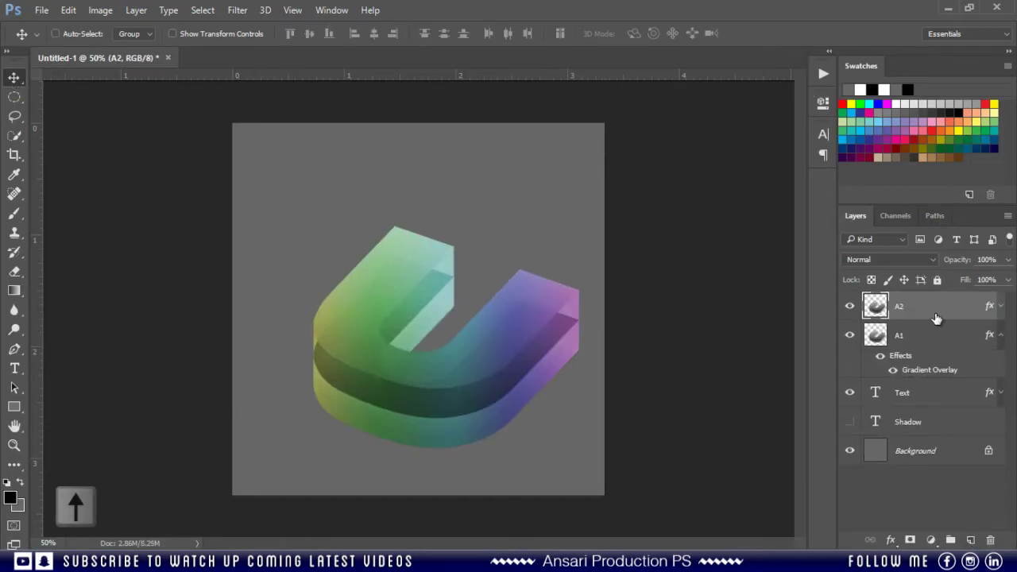
Step: Set layer A2's Gradient Overlay to Normal blending at 20% opacity, reverse its gradient, and adjust the angle
double_click(934, 313)
click(182, 379)
click(508, 105)
click(508, 106)
drag(608, 128, 448, 137)
text(20)
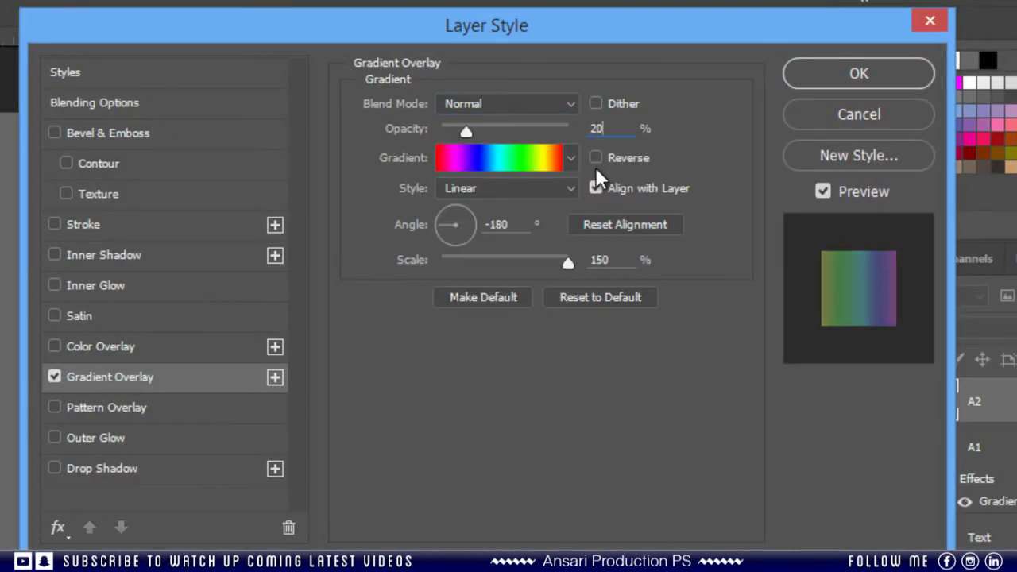
click(596, 159)
drag(513, 225, 392, 213)
key(Return)
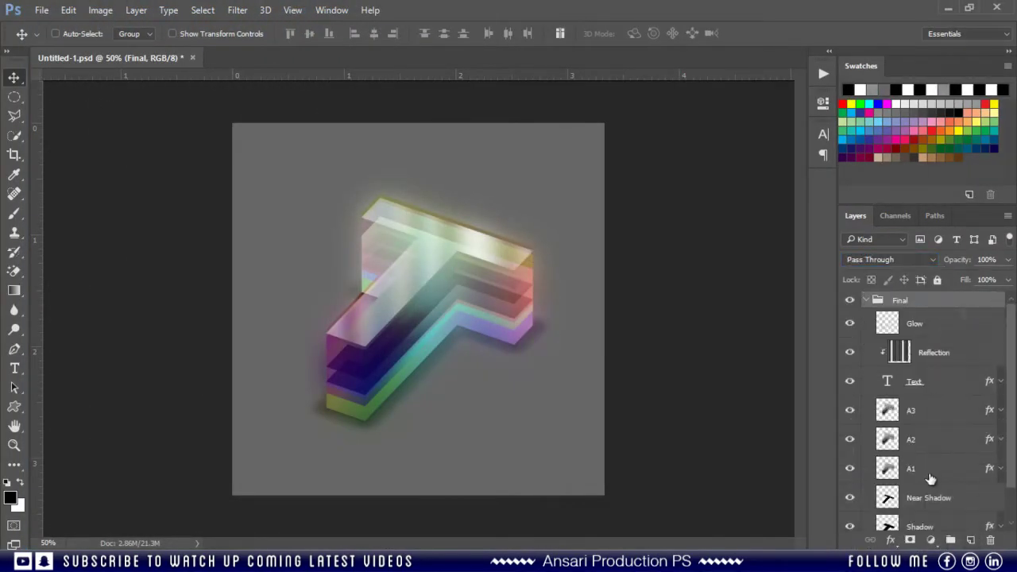
Step: Look through the layers inside the Final group and collapse the group
scroll(930, 479, down, 3)
scroll(930, 481, up, 3)
click(865, 300)
click(821, 74)
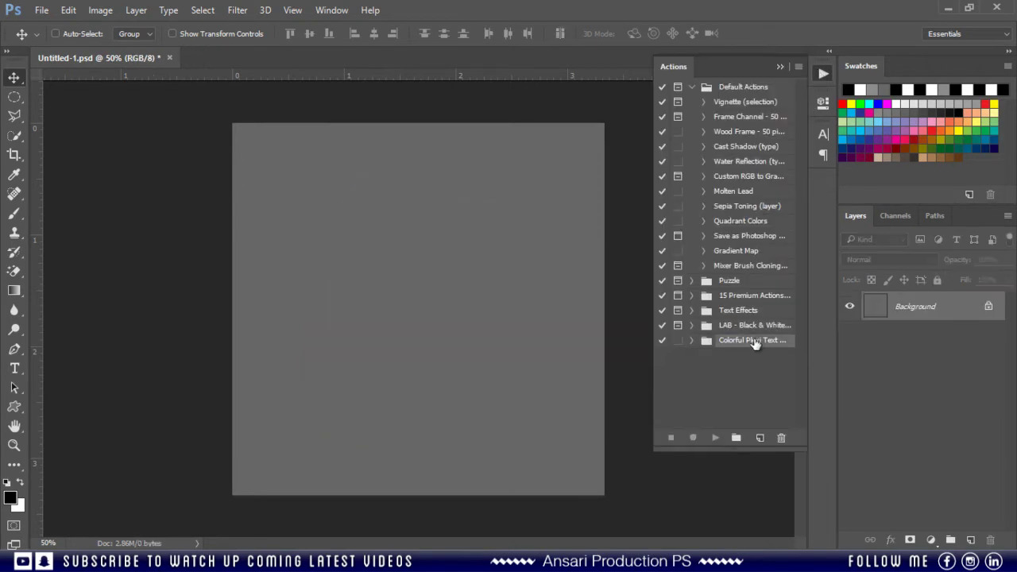
click(795, 66)
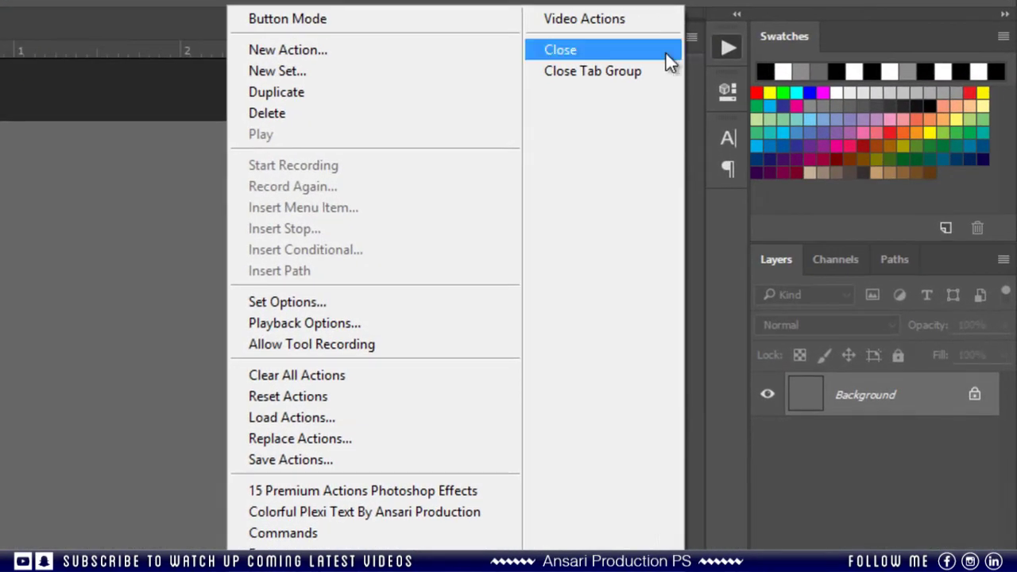
click(318, 464)
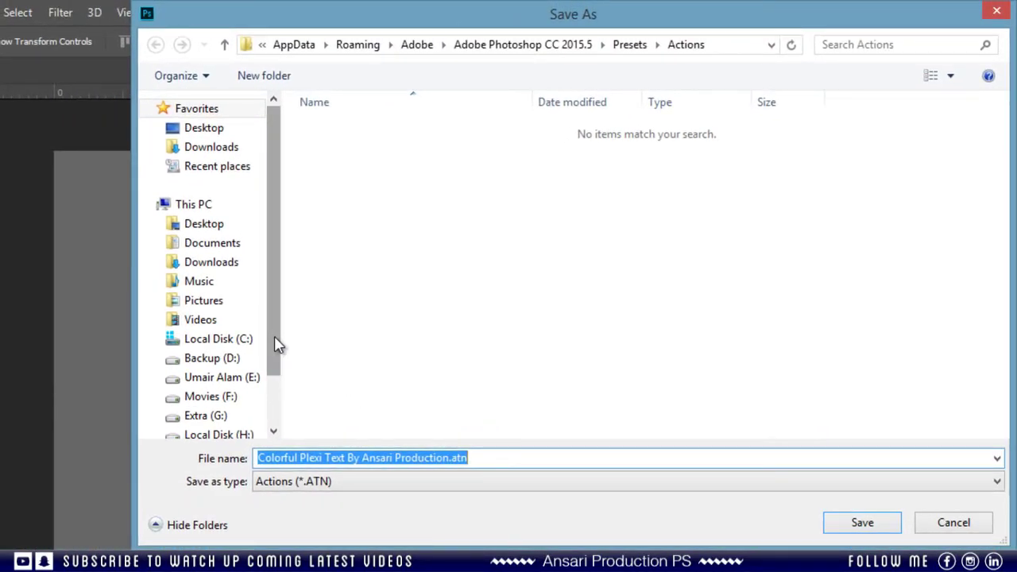
click(205, 131)
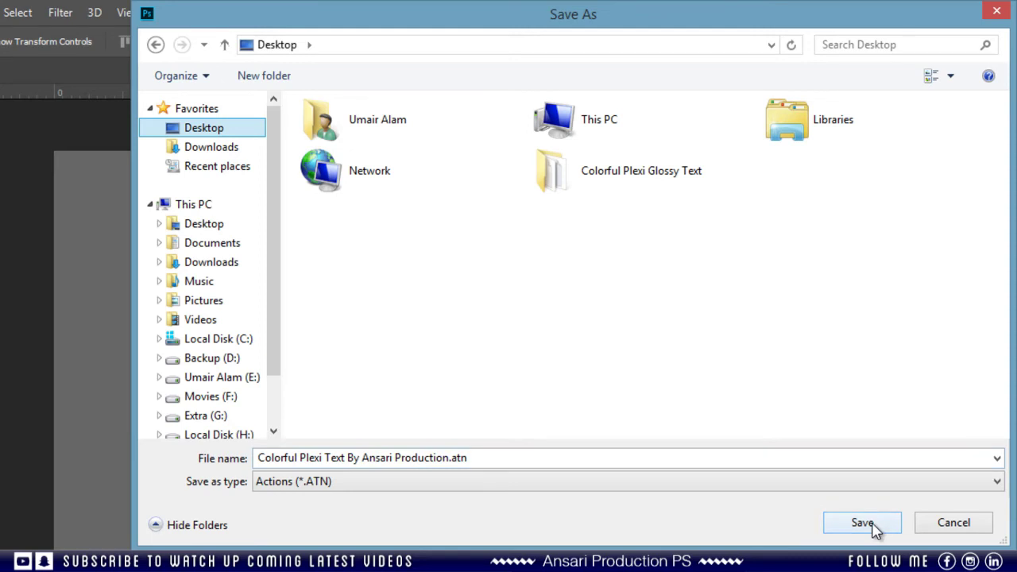
click(950, 523)
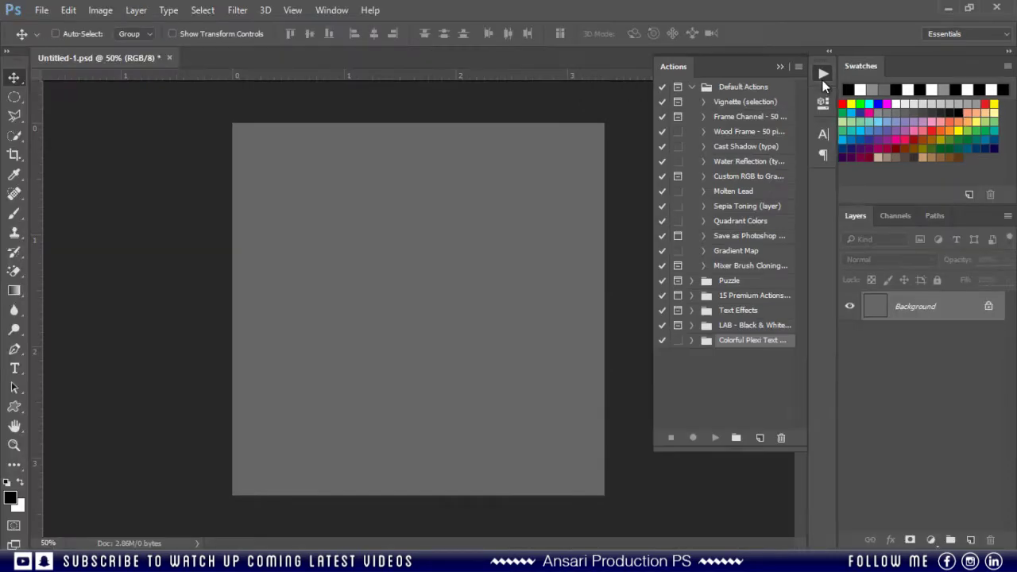
Step: Select the Colorful Plexi Text By Ansari Production action file for loading from the Desktop folder Colorful Plexi Glossy Text
click(748, 81)
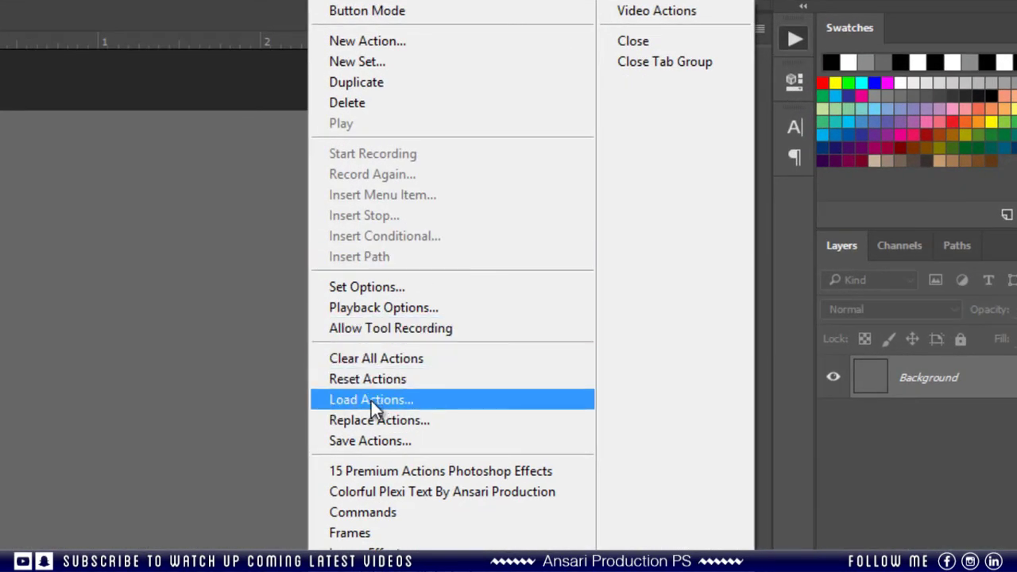
click(371, 400)
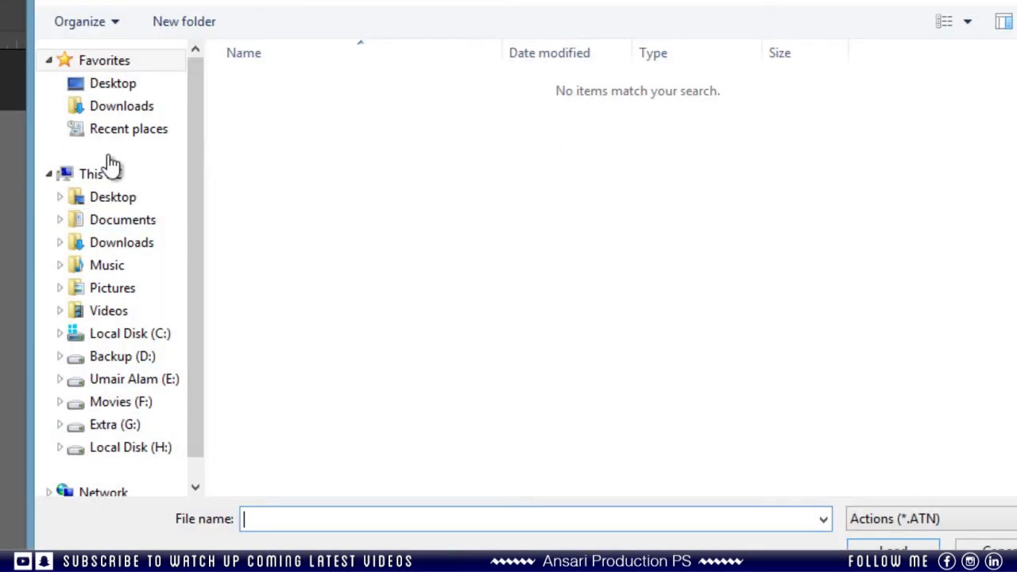
click(115, 86)
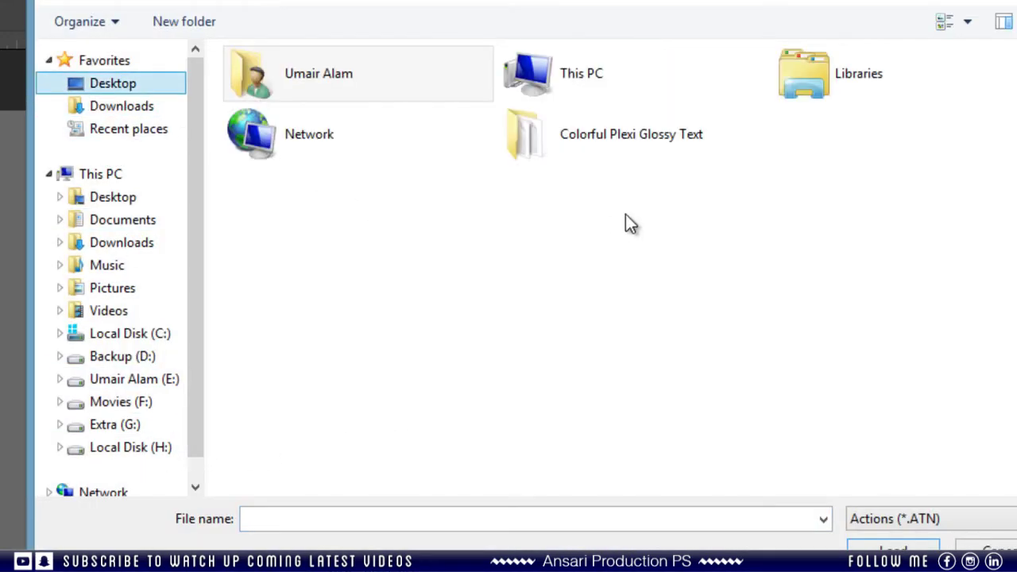
double_click(606, 160)
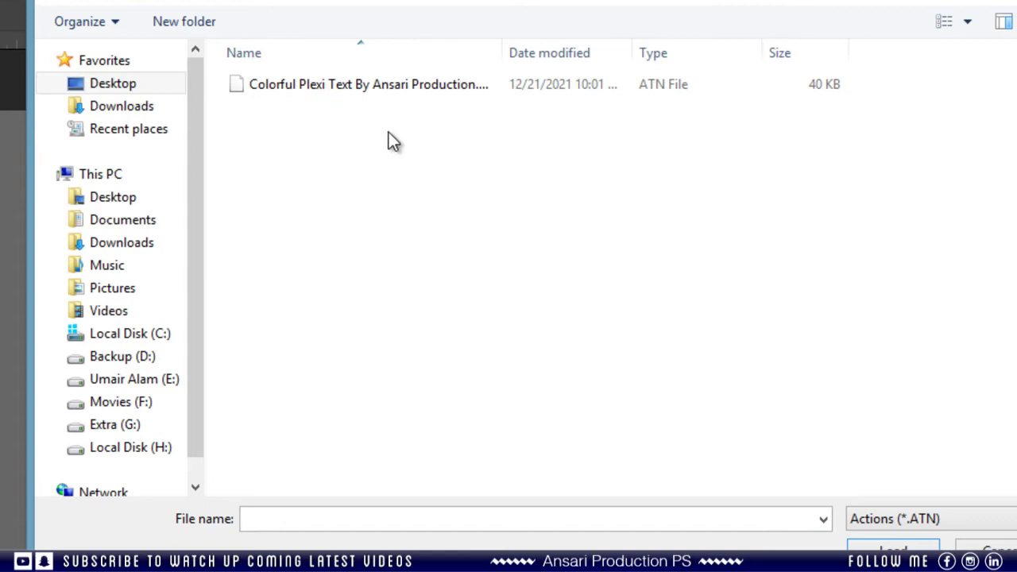
click(419, 85)
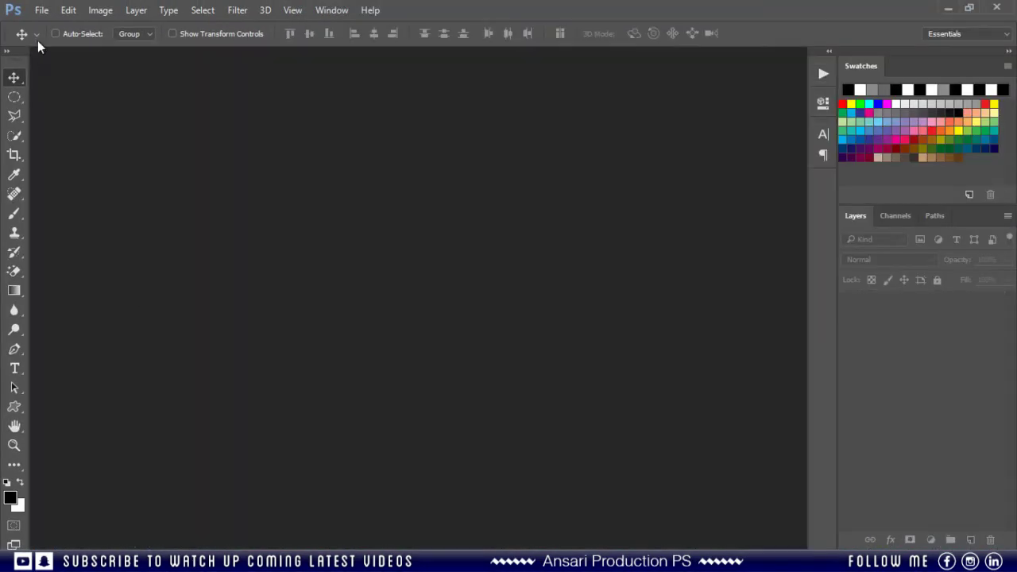
Step: Create a new 1000 x 1000 pixel RGB document at 300 pixels/inch with a white background
click(42, 9)
click(49, 28)
key(Tab)
key(Tab)
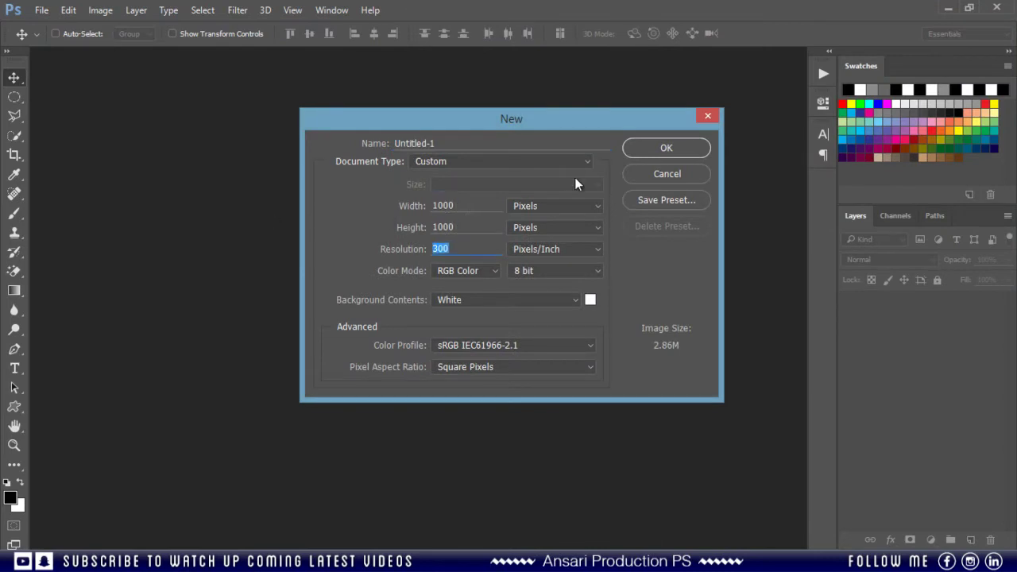
click(665, 148)
Step: Set the background color to a neutral gray with 40% brightness and fill the Background layer with it
click(18, 509)
drag(785, 269, 679, 269)
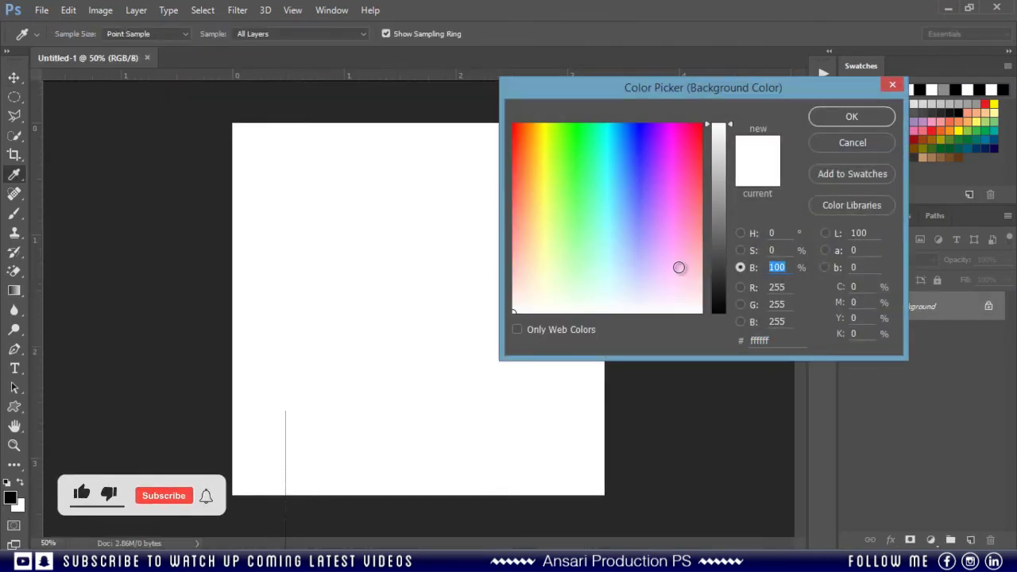
text(40)
click(873, 114)
click(68, 10)
click(117, 203)
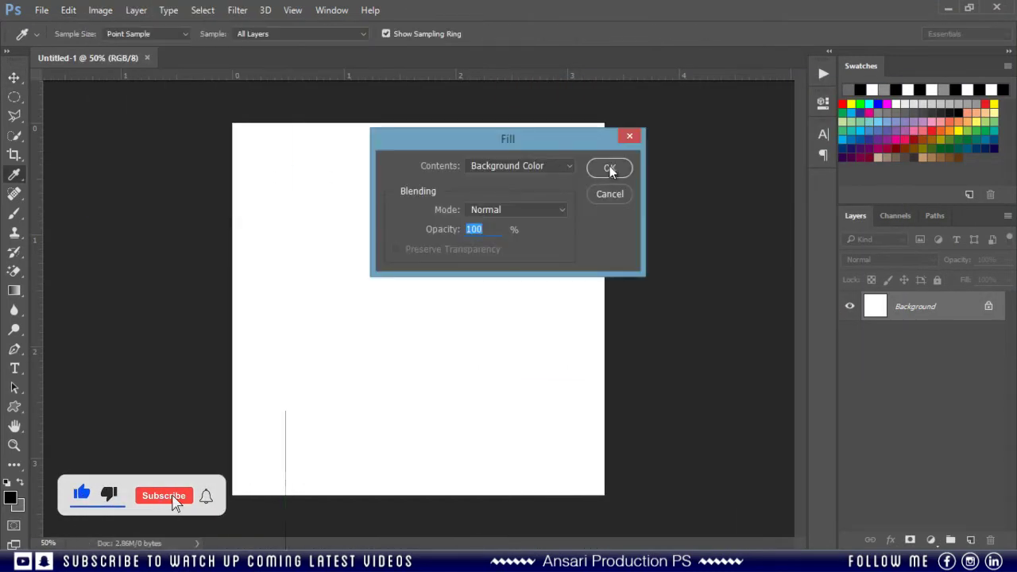
click(608, 166)
Step: Add the letter T in Arial Bold, 200 pt, colored gray with 55% brightness
click(15, 369)
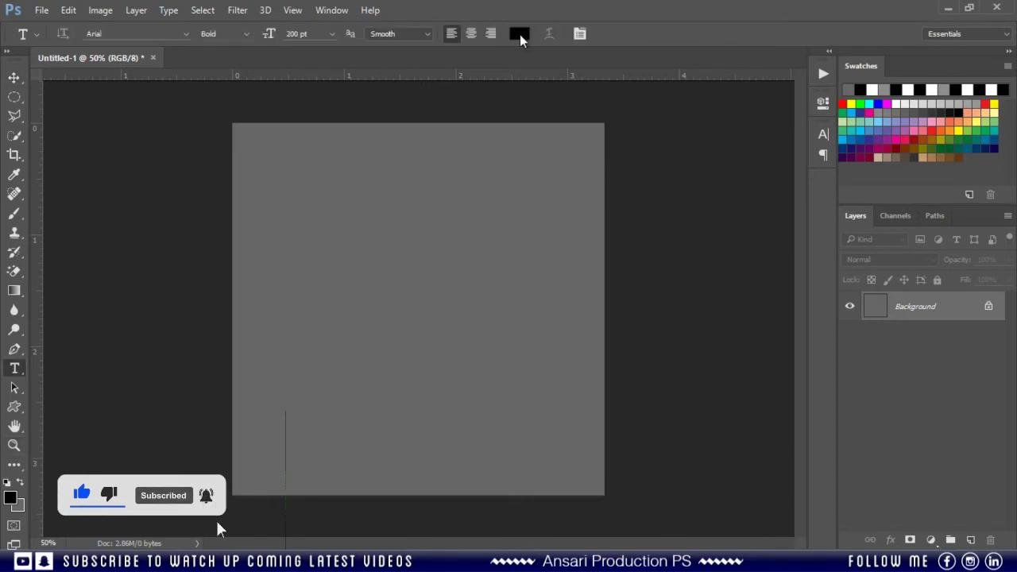
click(519, 34)
text(55)
key(Return)
click(414, 315)
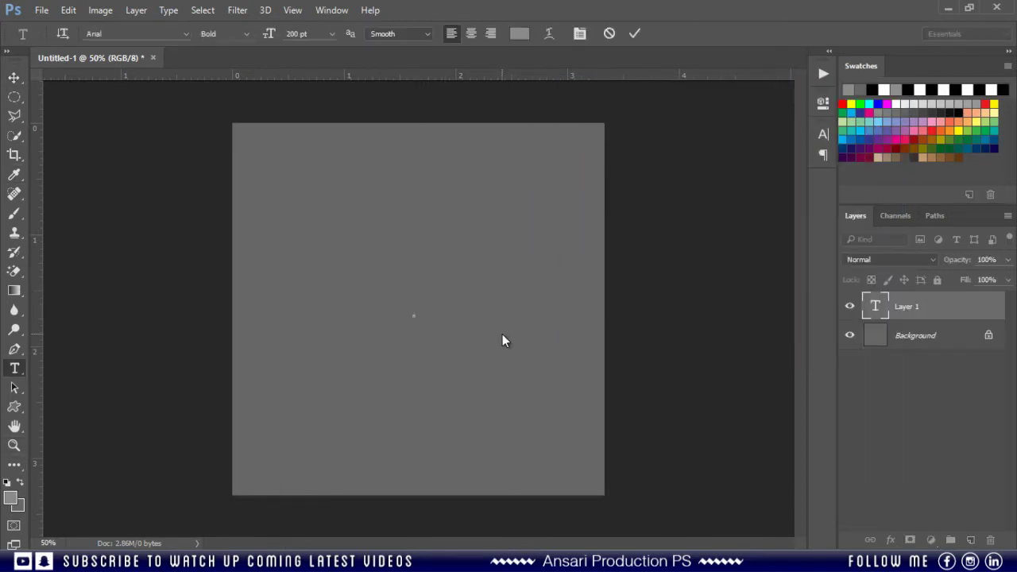
text(T)
click(636, 34)
Step: Center the letter T on the canvas and rename its layer as Text
click(13, 77)
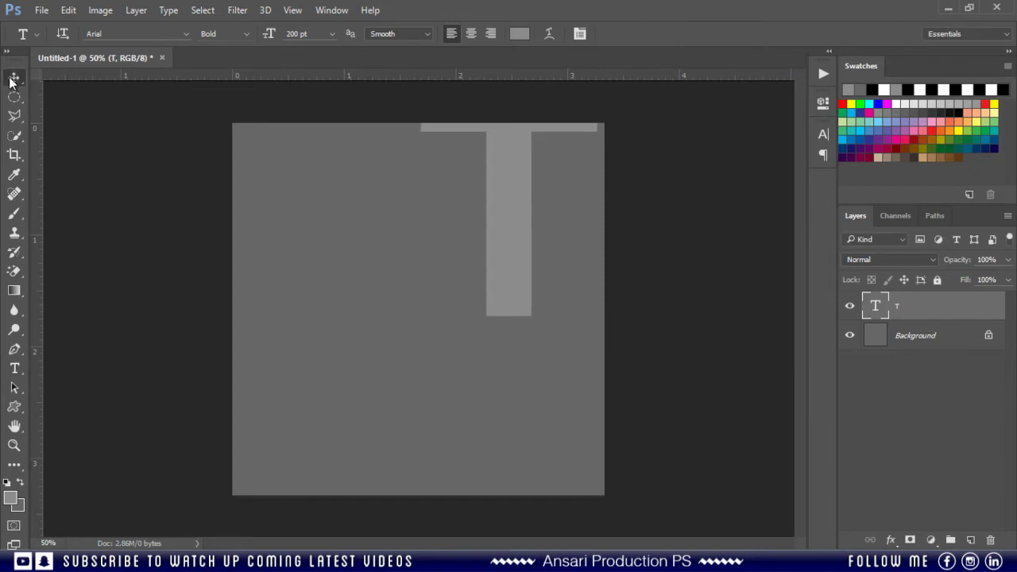
drag(519, 239, 427, 343)
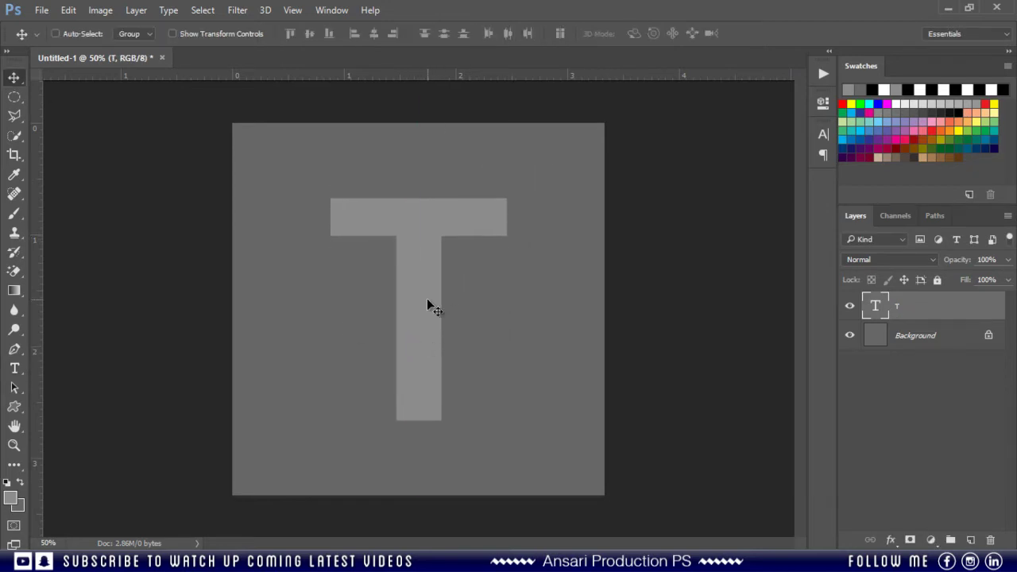
double_click(898, 306)
text(Text)
key(Return)
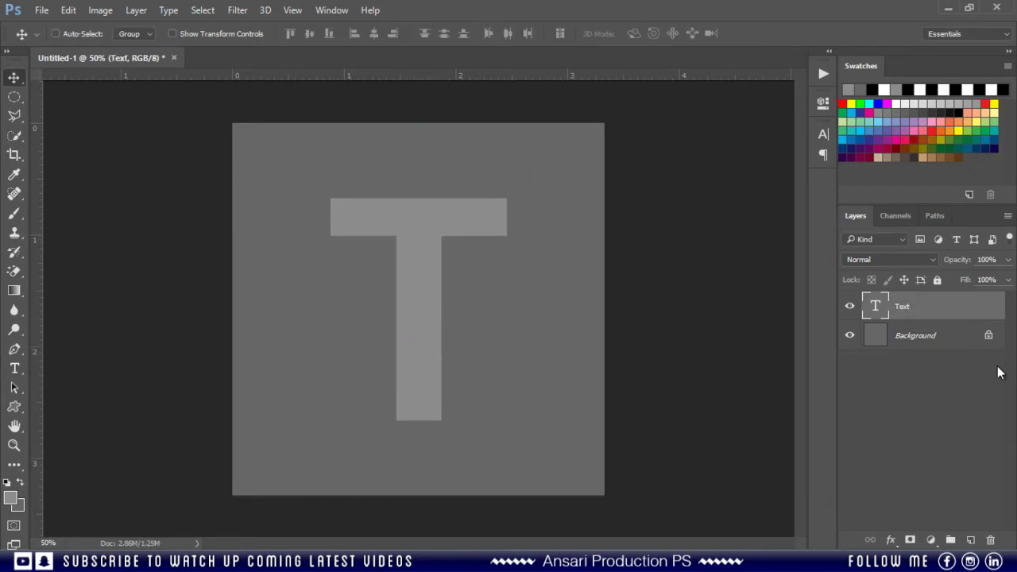
Step: Play the Colorful Plexi Text action on the Text layer and collapse the actions list
click(831, 70)
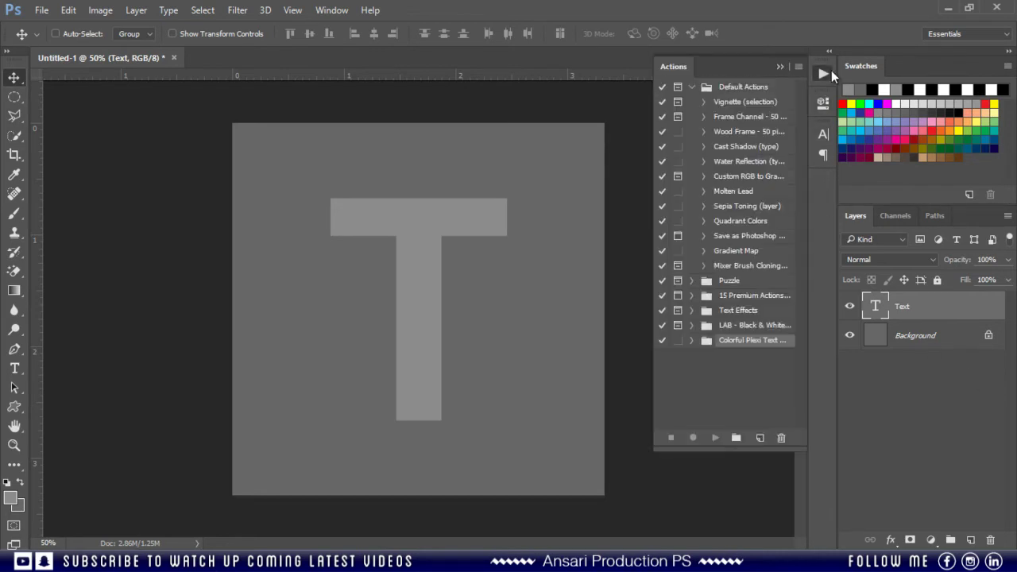
click(692, 342)
click(721, 355)
click(715, 437)
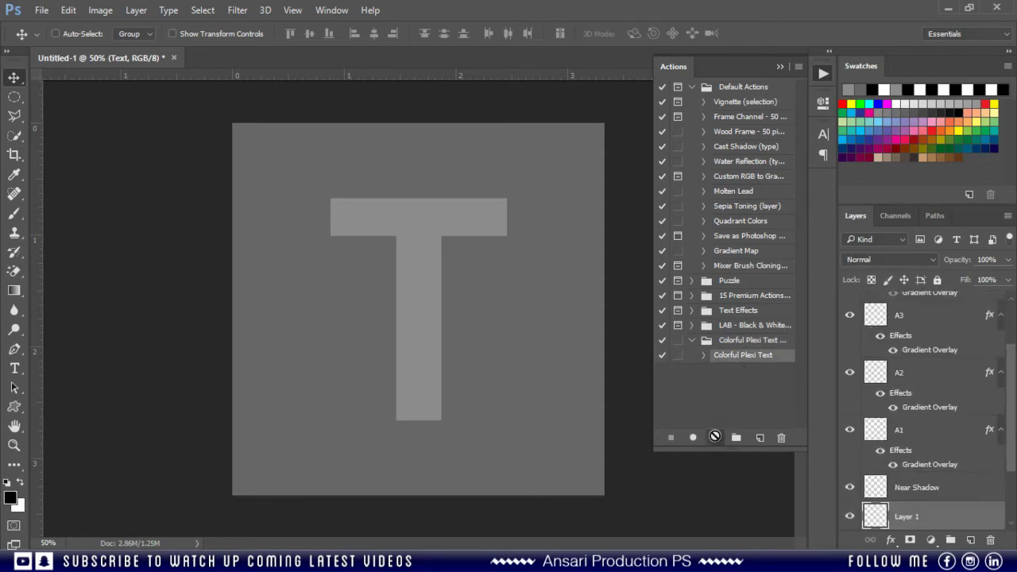
click(780, 67)
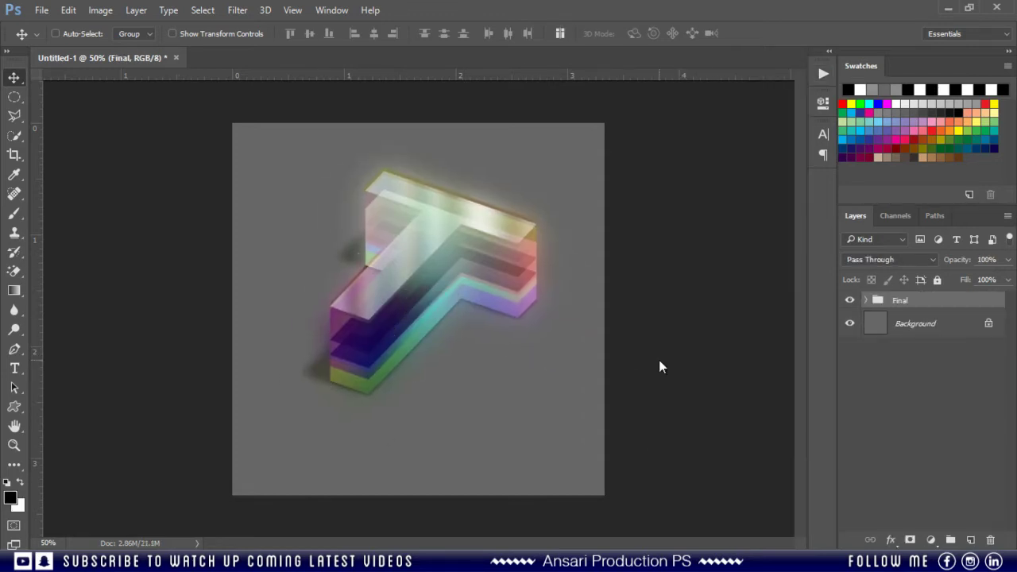
Step: Shift the Shadow layer in the Final group beneath the letter and move the whole group toward the canvas center
click(866, 301)
scroll(943, 442, down, 5)
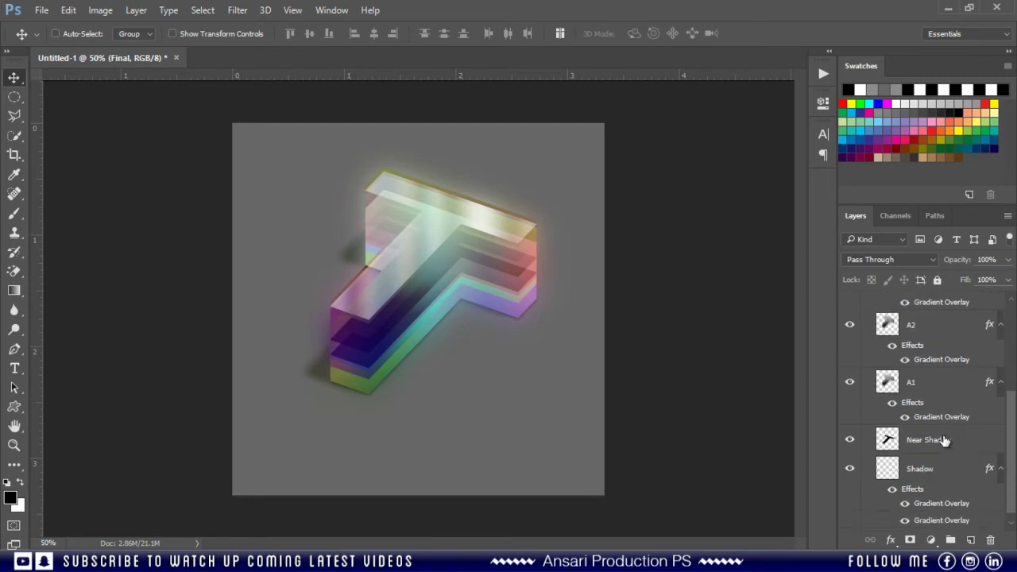
click(934, 463)
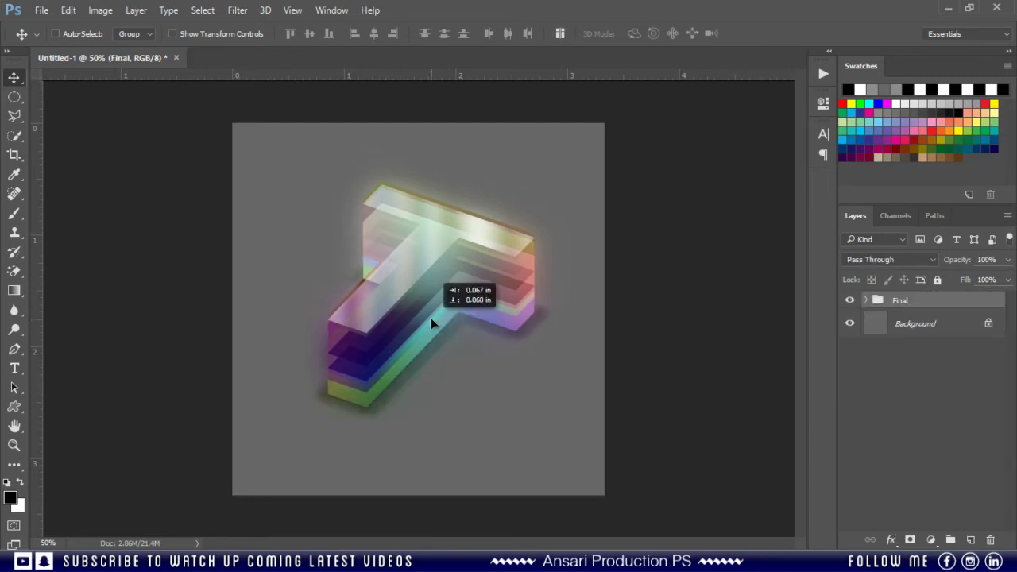
drag(430, 318, 421, 321)
Step: Add a new layer above Background, fill a wide elliptical selection behind the letter with white, and clear the selection
click(913, 324)
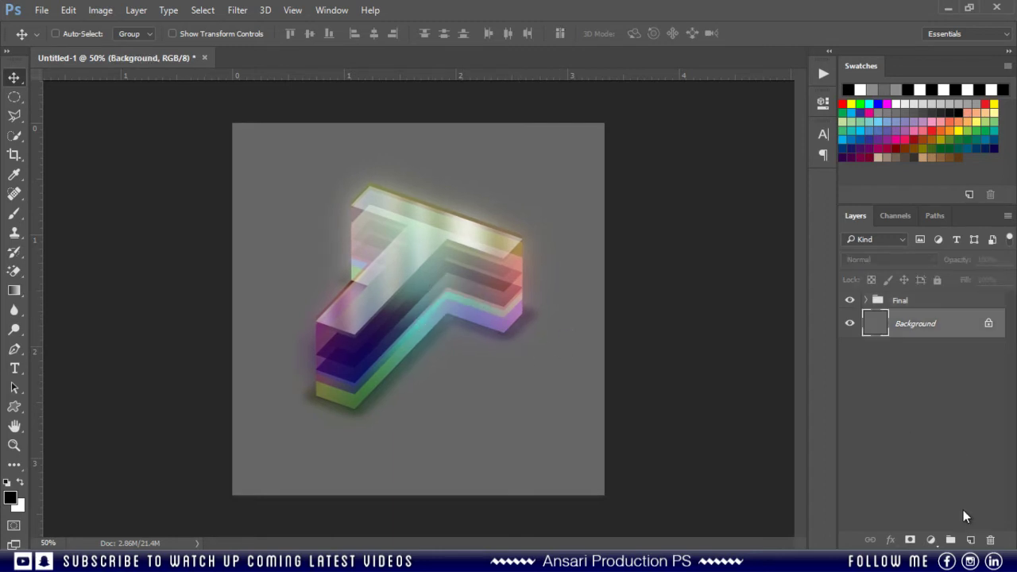
click(969, 540)
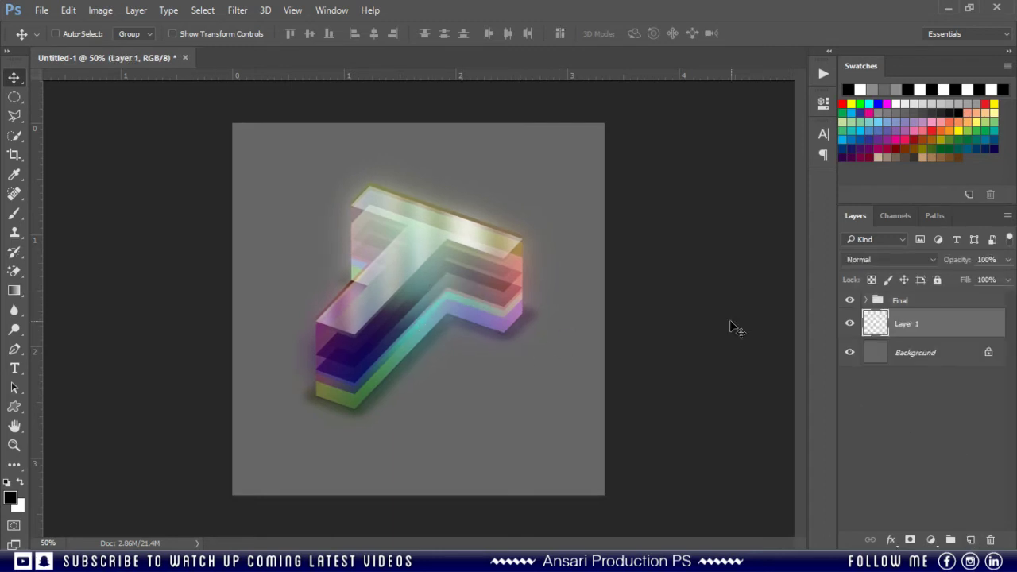
click(15, 97)
drag(255, 250, 579, 352)
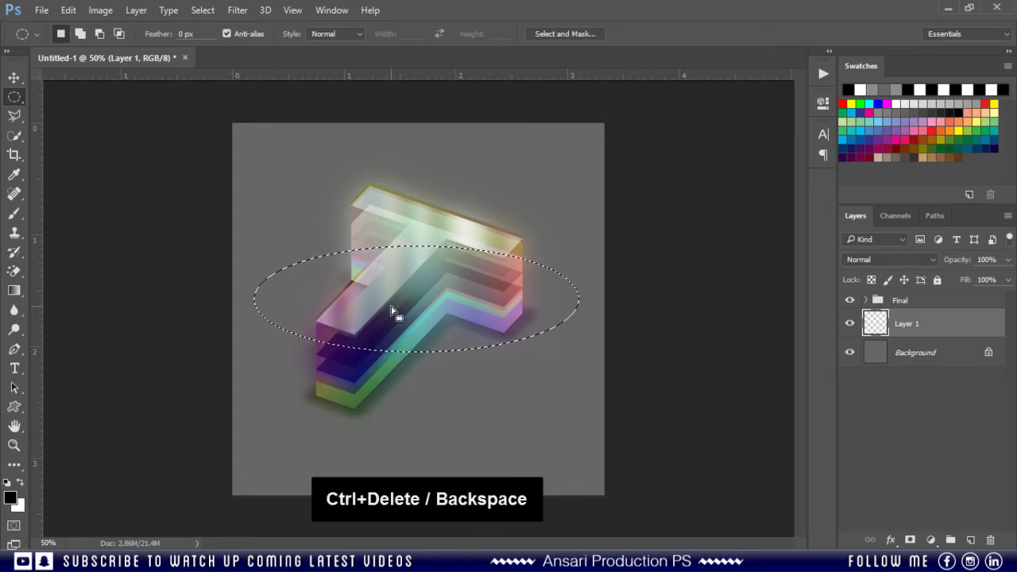
key(ctrl+BackSpace)
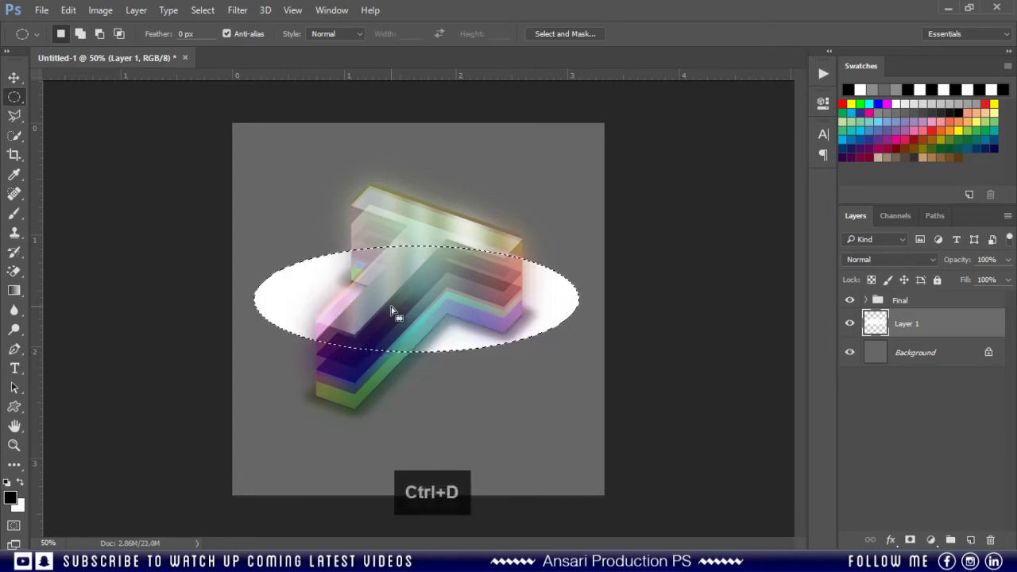
key(ctrl+d)
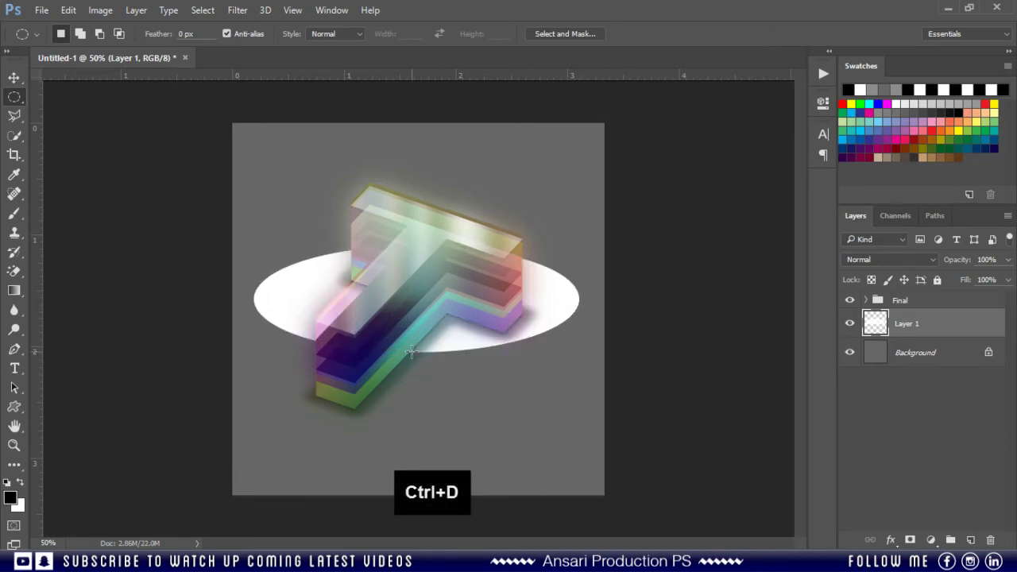
Step: Apply a Gaussian Blur with a 100-pixel radius to the white ellipse
click(236, 11)
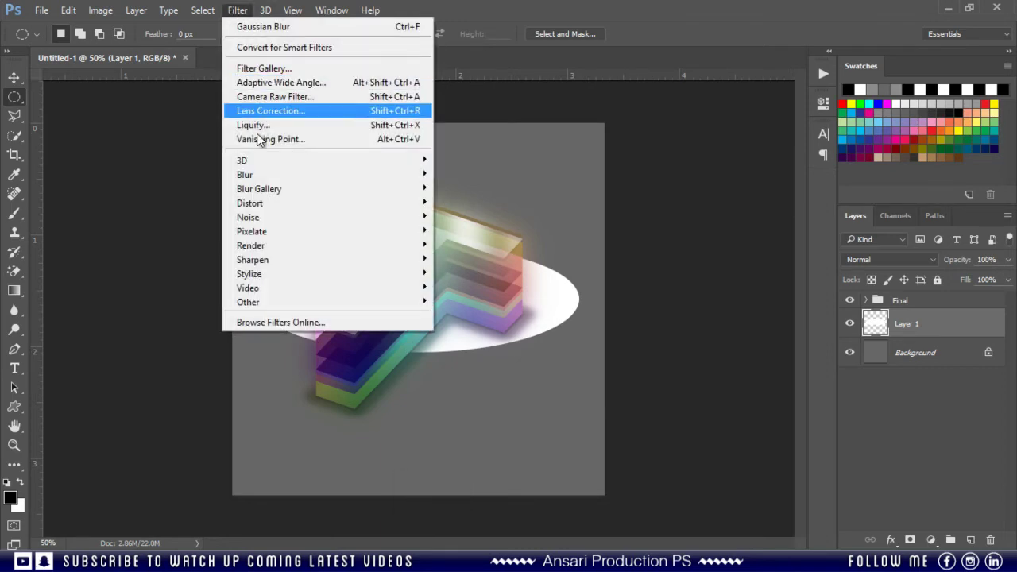
mouse_move(259, 178)
click(469, 231)
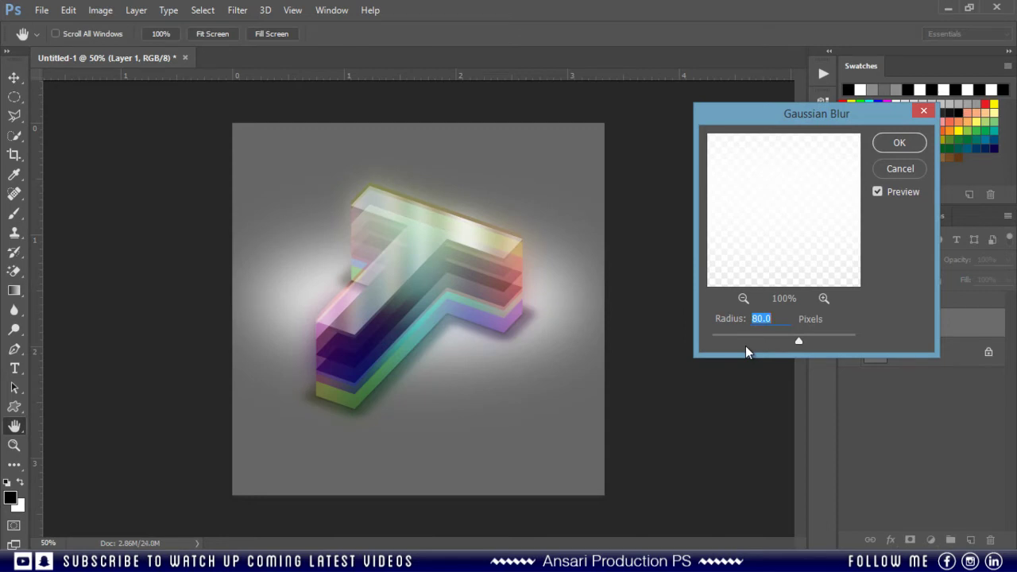
text(100)
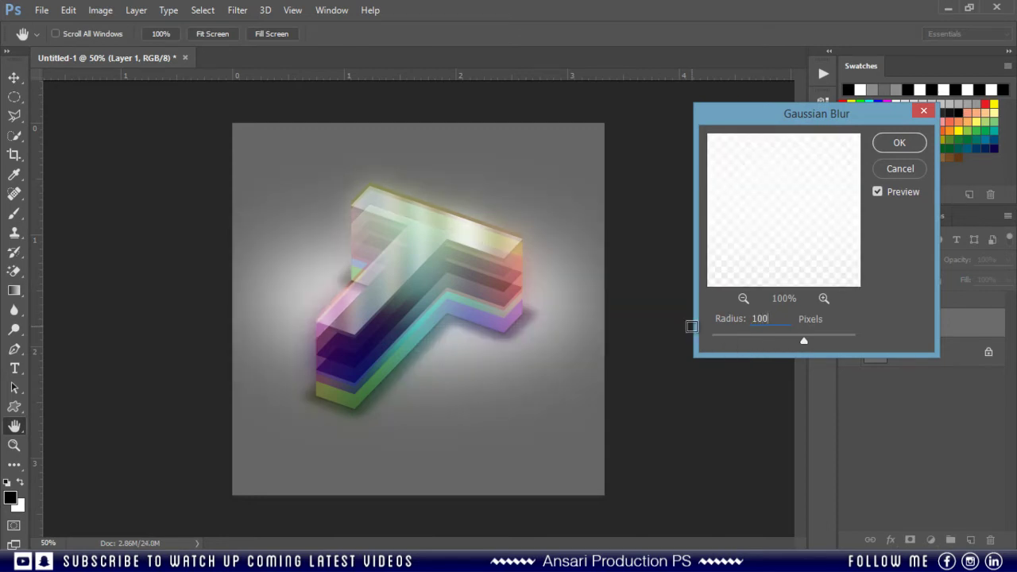
click(899, 143)
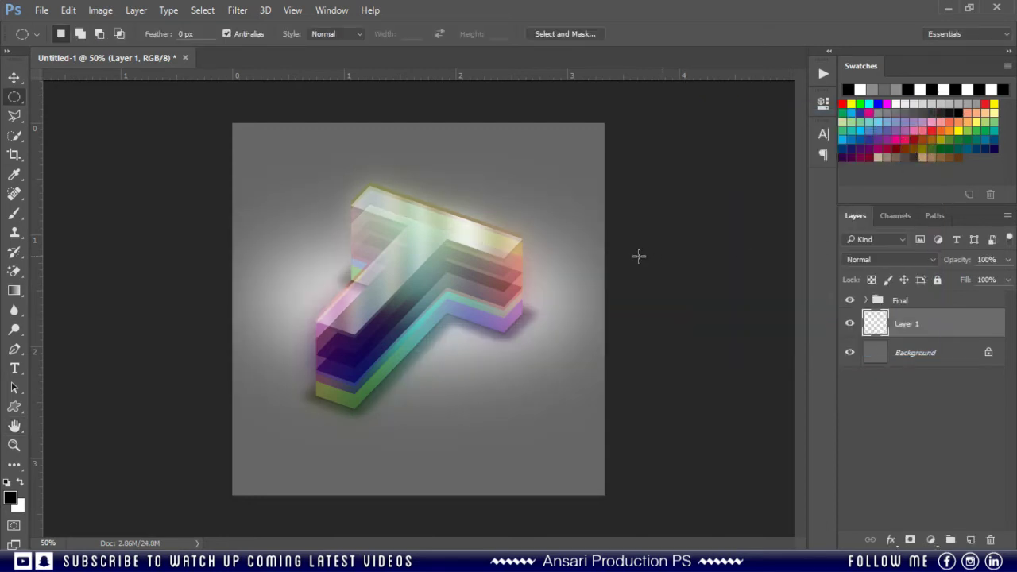
Step: Rotate the blurred white glow on Layer 1 by 30 degrees
click(13, 78)
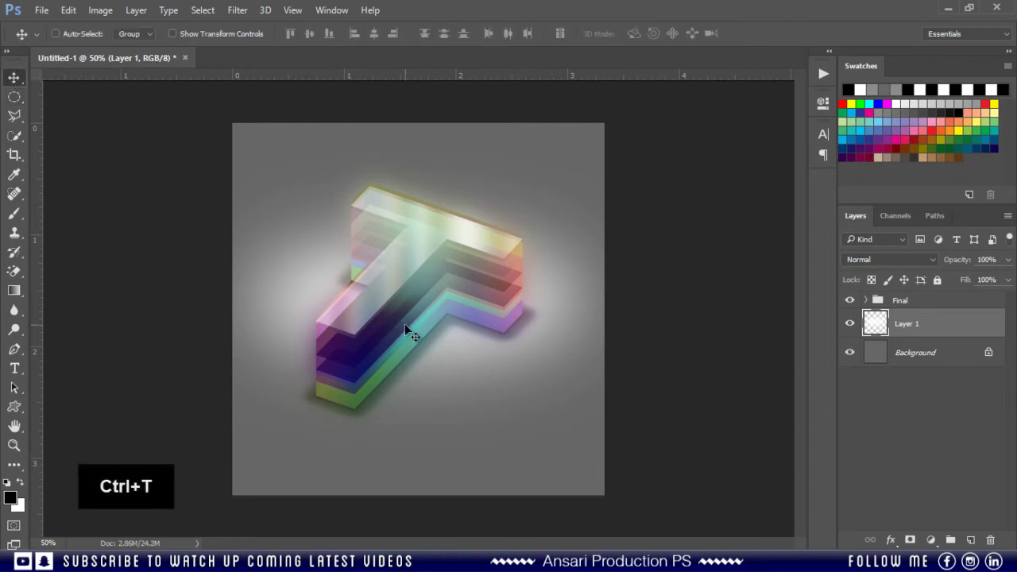
key(ctrl+t)
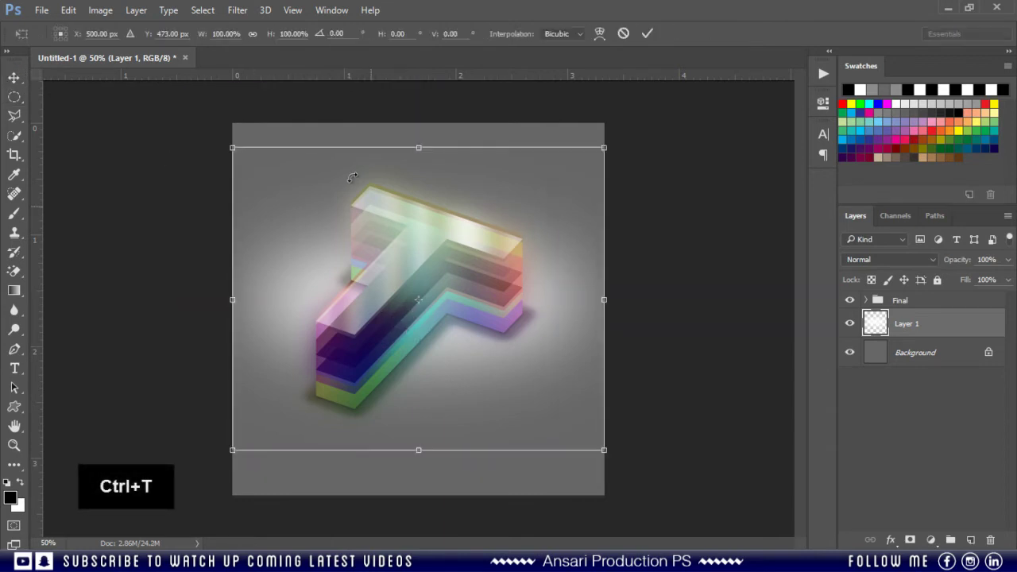
click(336, 34)
text(30)
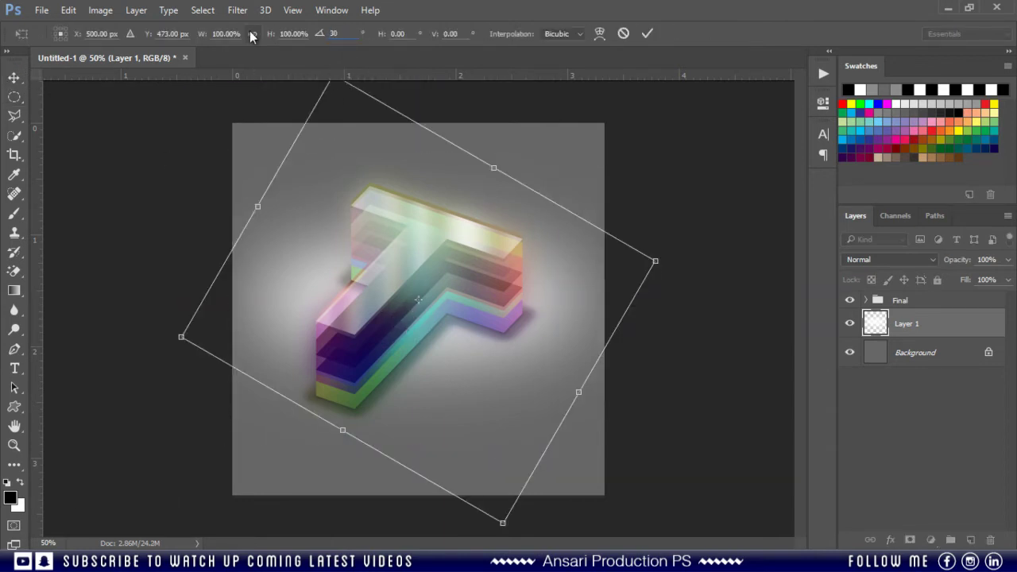
click(647, 34)
key(ctrl)
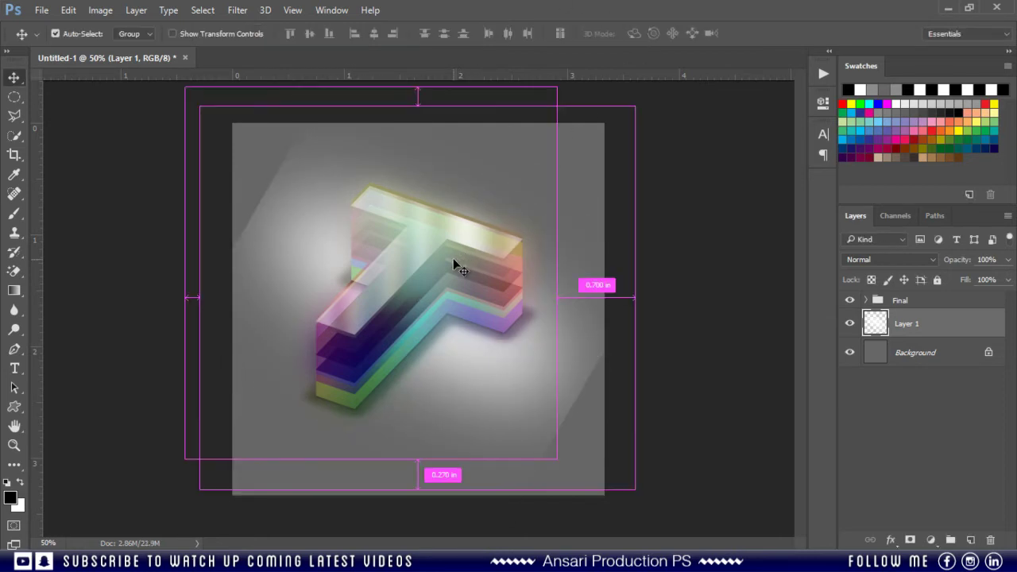
Step: Squash the glow on Layer 1 to 60% of its height, keeping its width at 100%
key(ctrl+t)
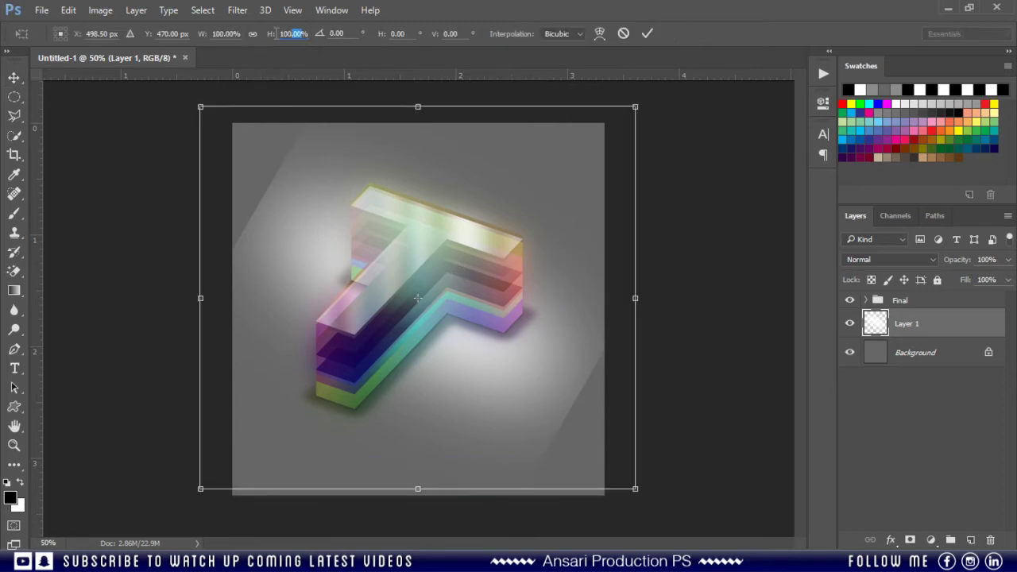
text(60)
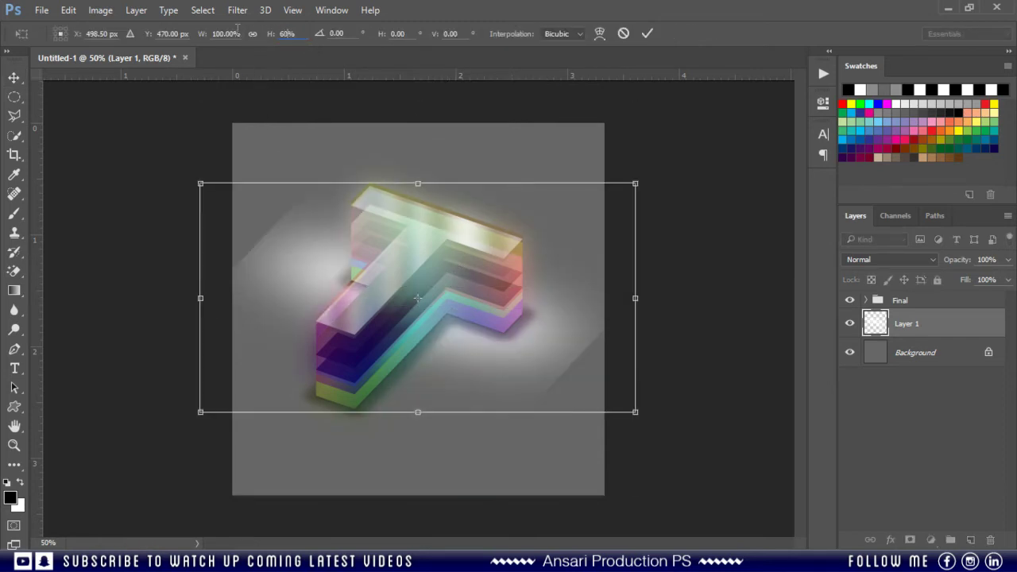
click(648, 33)
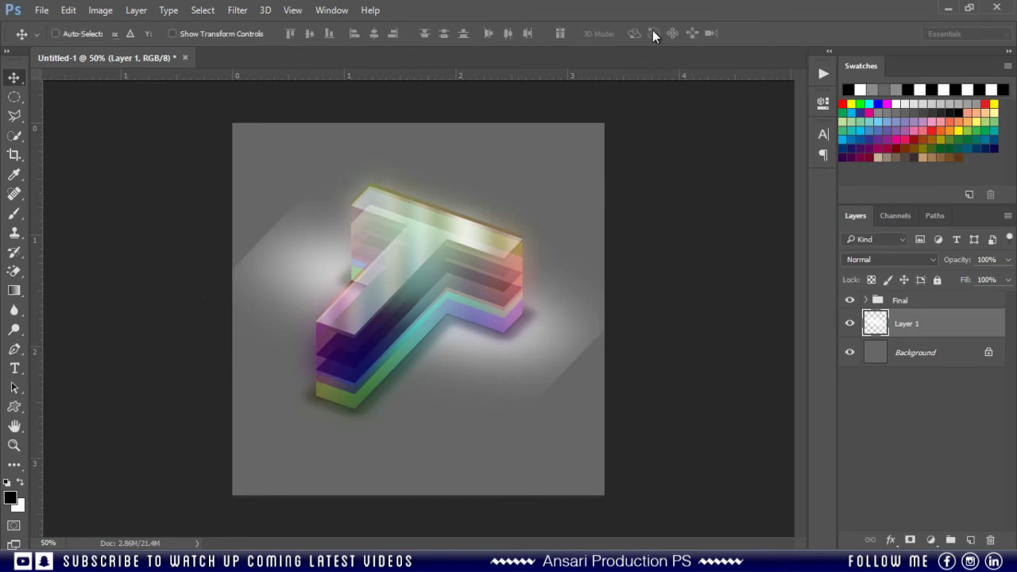
Step: Apply a second Gaussian Blur with a 100-pixel radius to Layer 1 and nudge the glow slightly
click(238, 11)
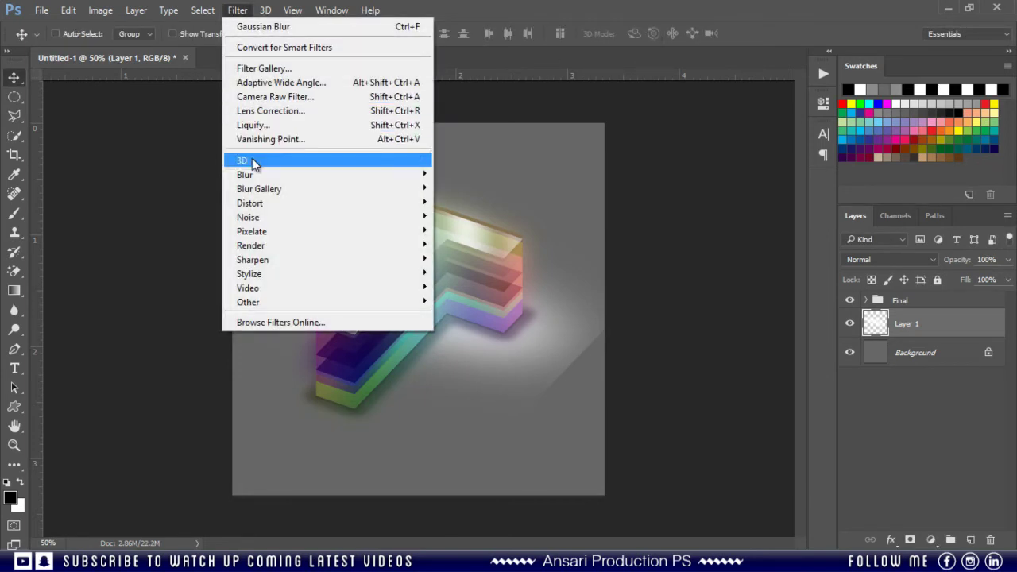
mouse_move(255, 177)
click(481, 230)
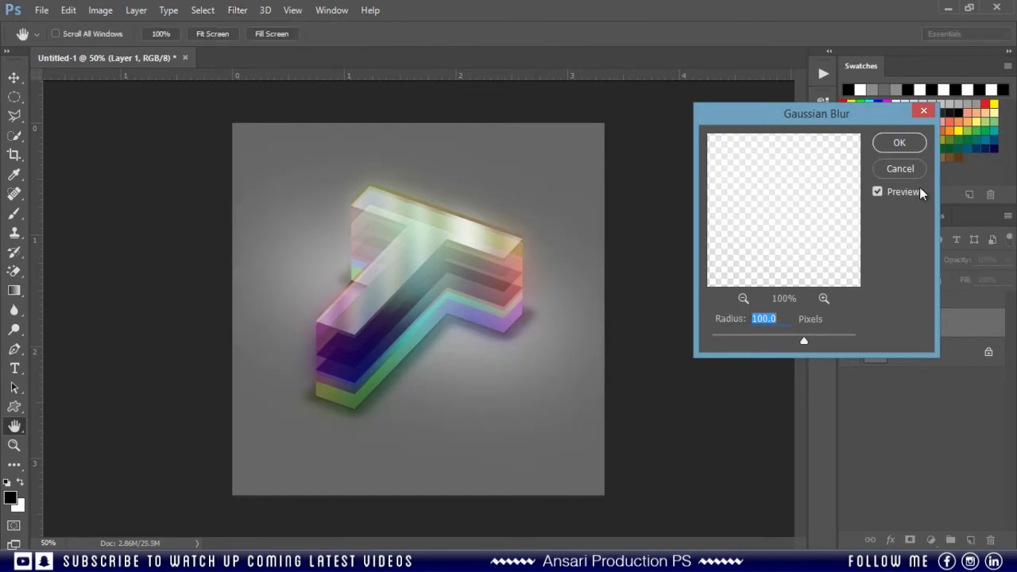
click(913, 149)
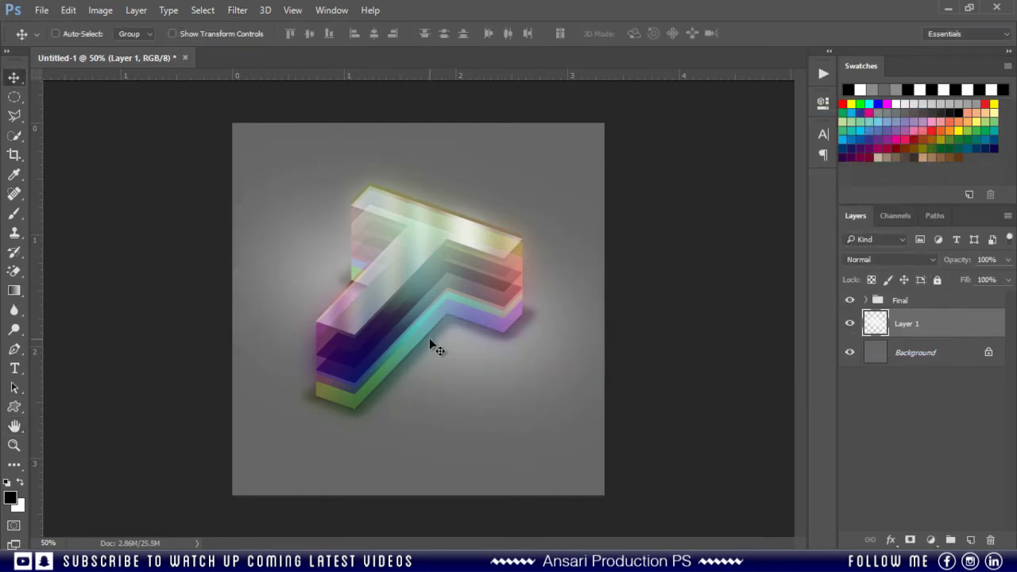
drag(427, 320, 425, 333)
Step: Unlock the Background layer and darken its edges in Camera Raw with lens vignetting amount -100 and midpoint 30
click(936, 362)
click(989, 351)
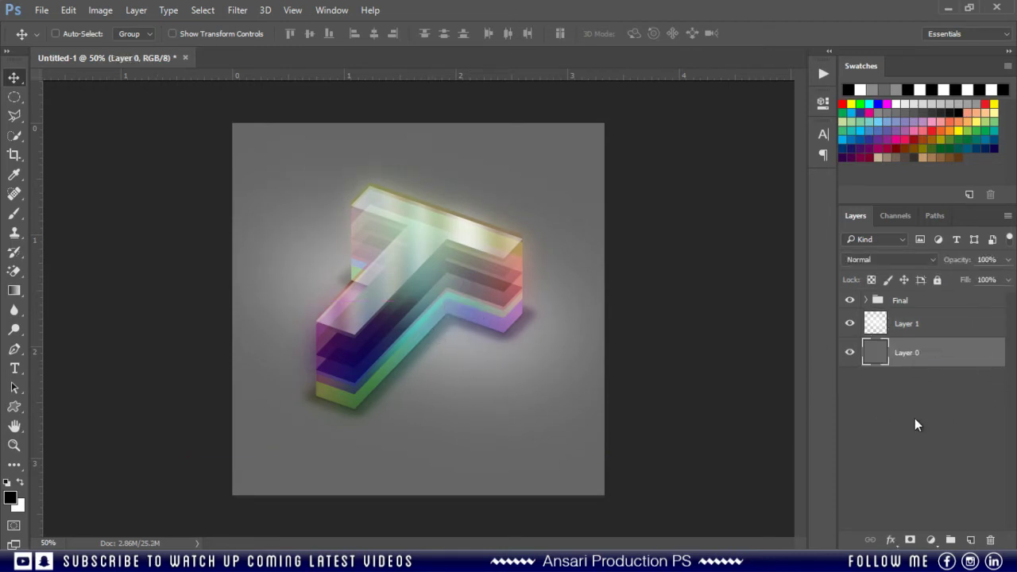
click(240, 12)
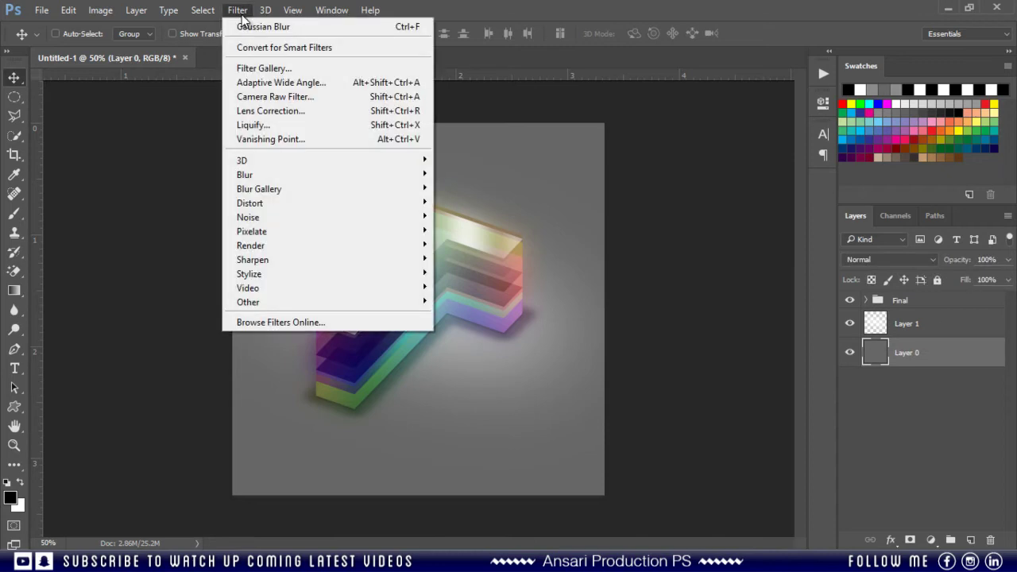
click(245, 96)
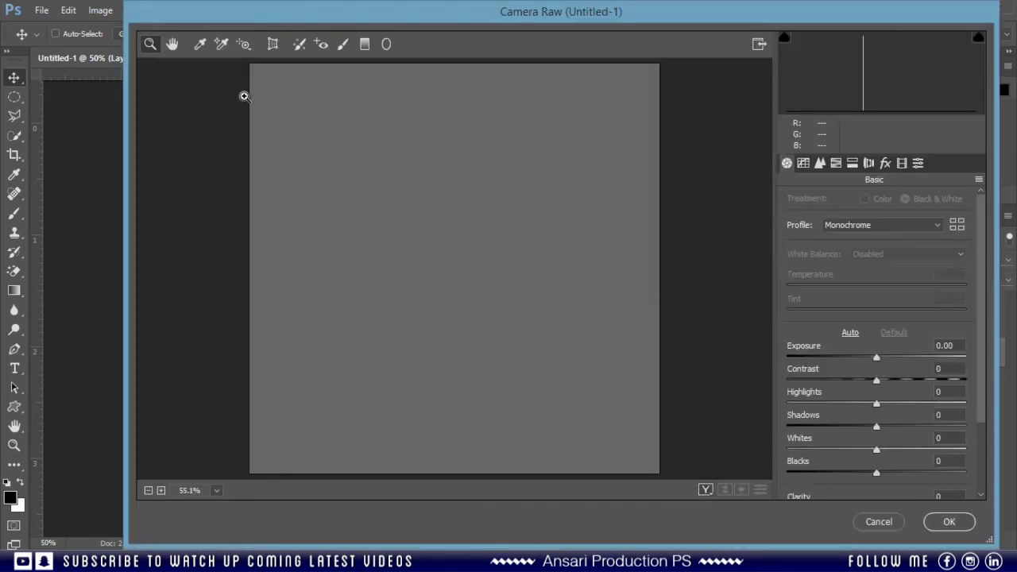
click(868, 162)
scroll(874, 384, down, 1)
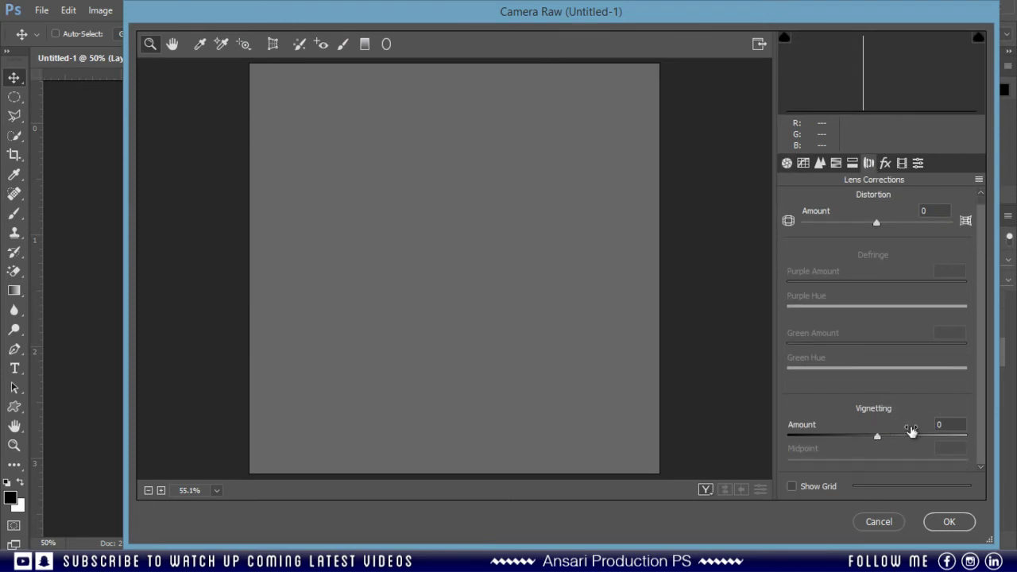
drag(824, 435, 745, 442)
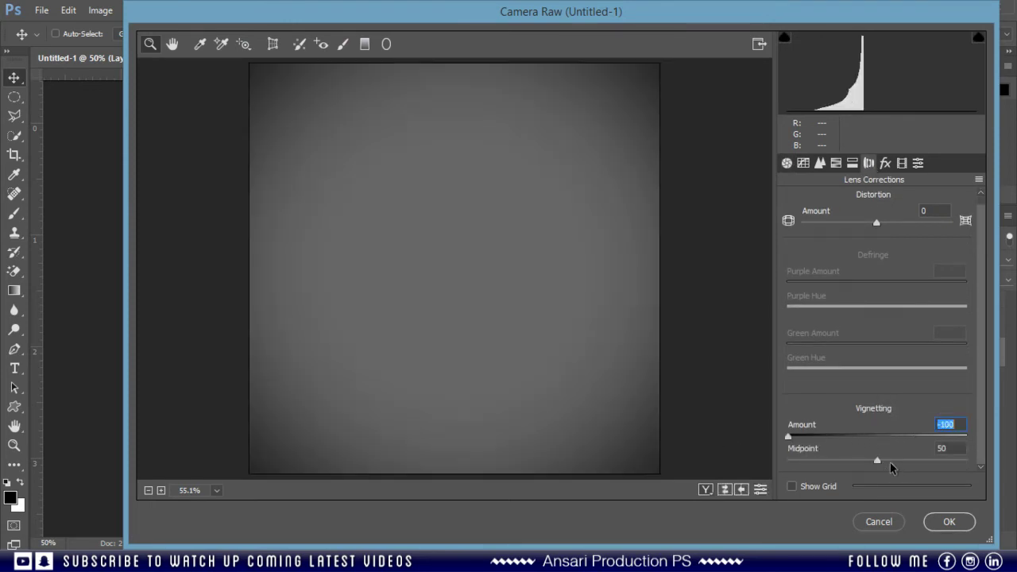
drag(877, 461, 801, 465)
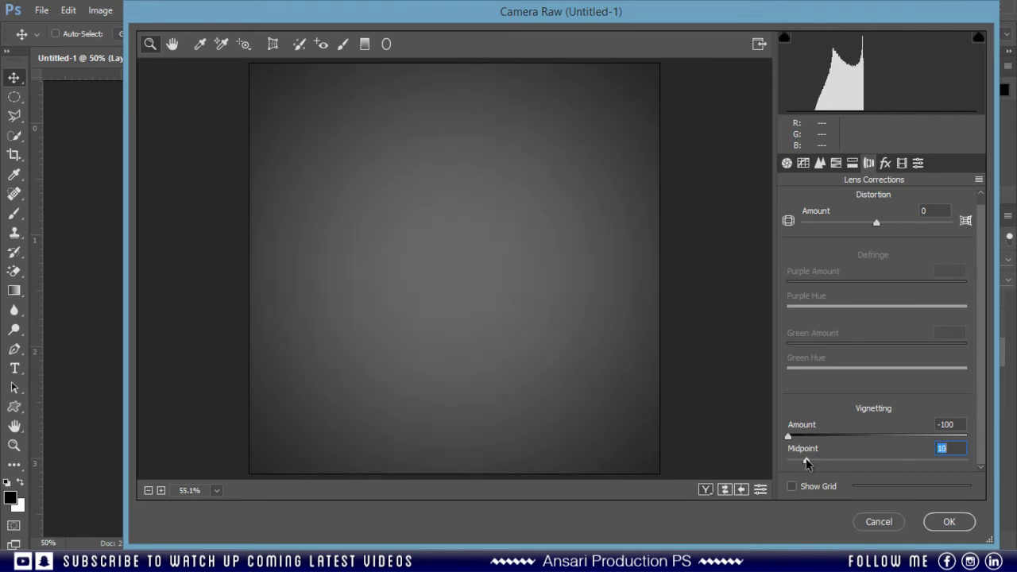
text(30)
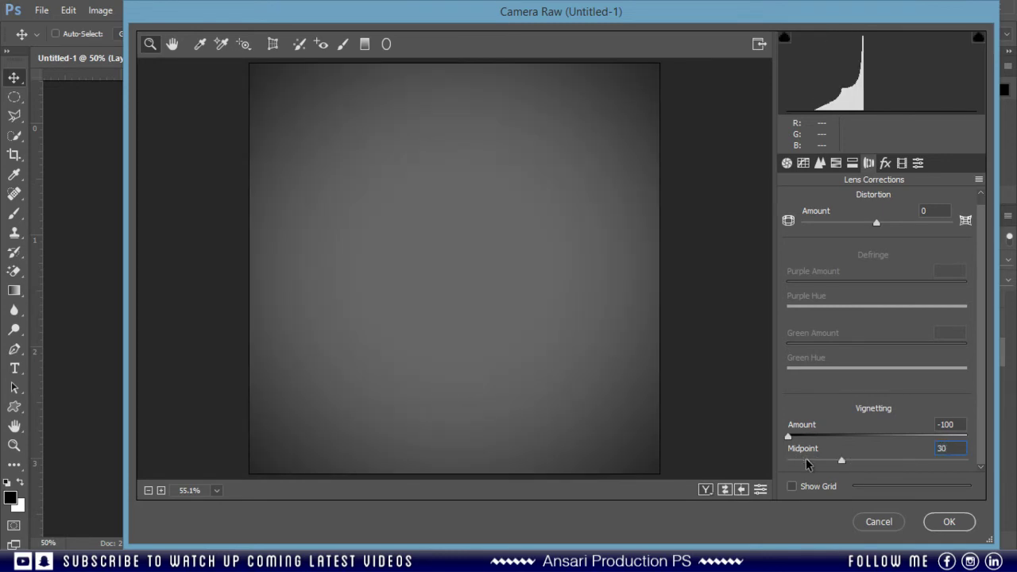
click(946, 524)
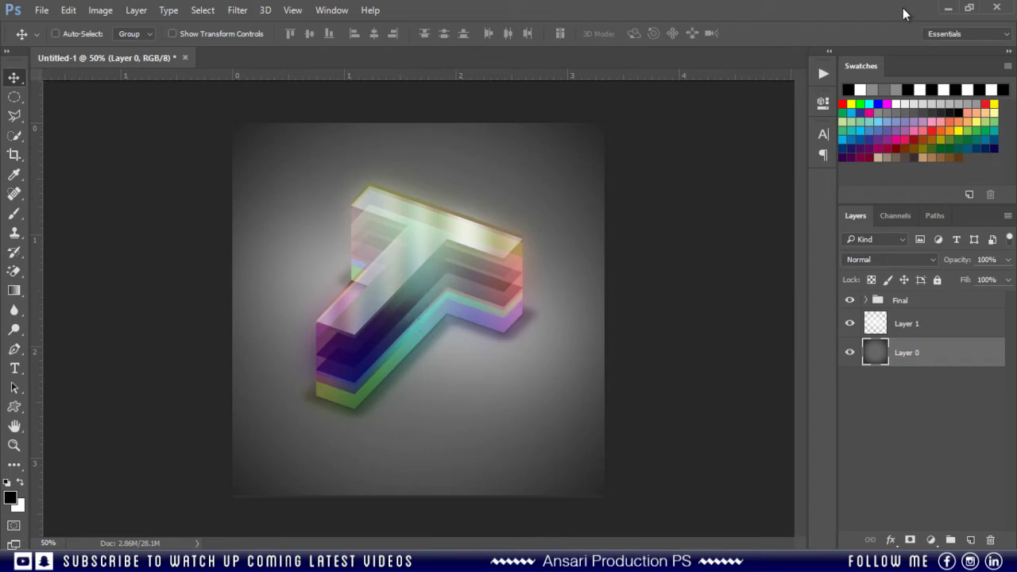
Step: Switch to the Colorful Plexi Glossy Text folder and place the blue-purple light-trail image into the Photoshop document above Layer 0
click(947, 8)
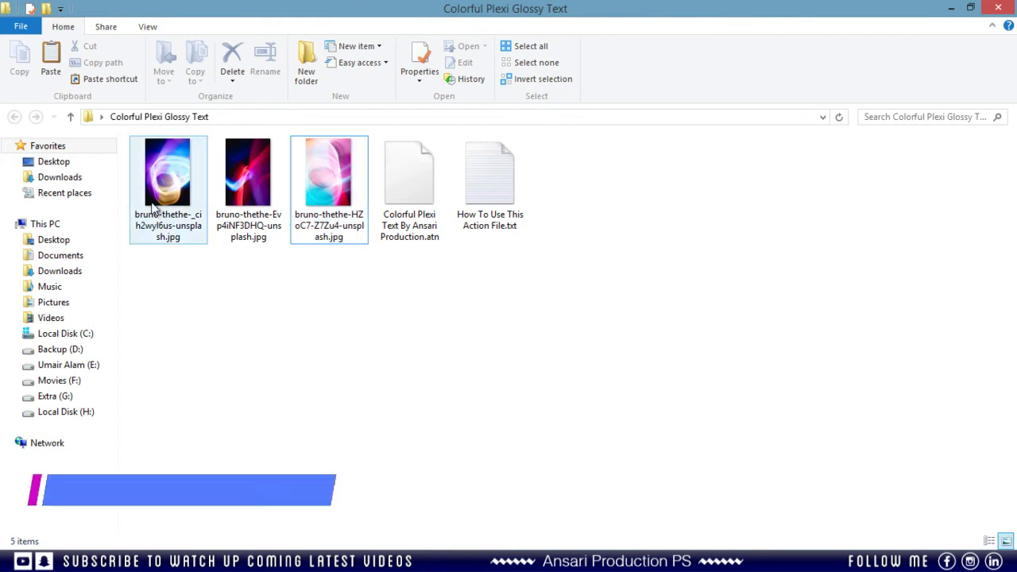
click(239, 199)
click(316, 225)
click(245, 208)
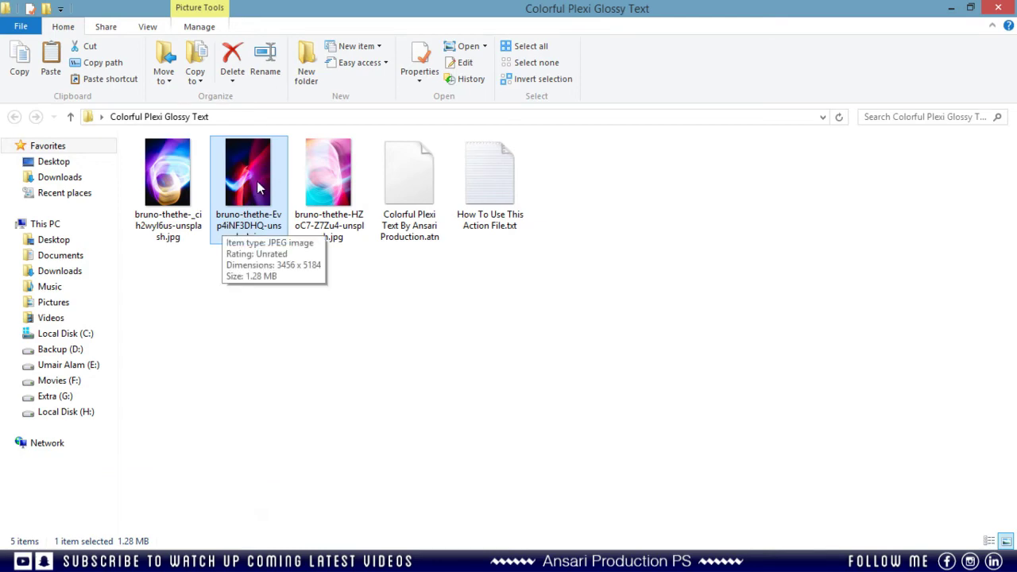
drag(167, 171, 460, 336)
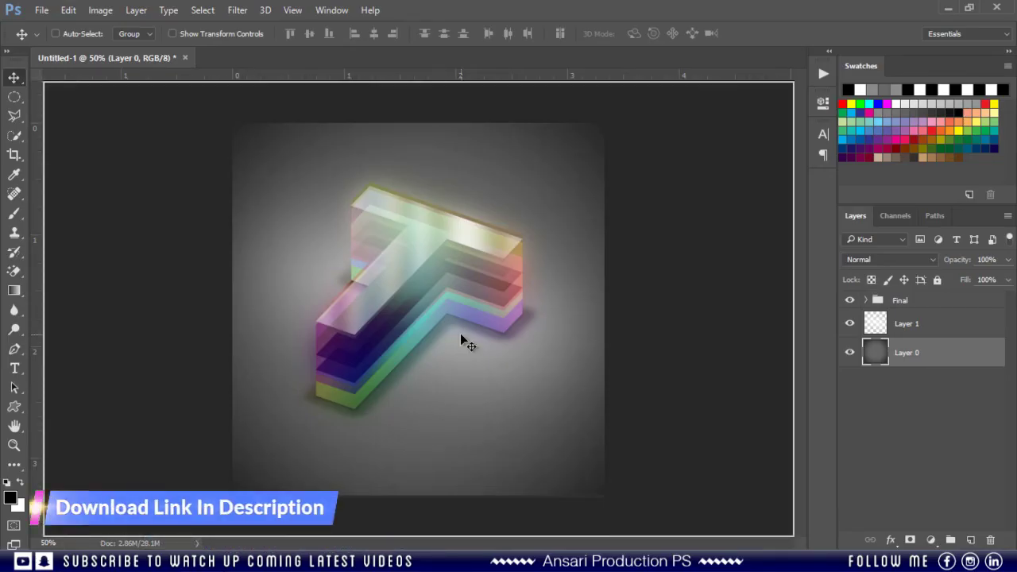
Step: Stretch the placed light-trail image horizontally so it covers the full canvas width
drag(291, 310, 232, 309)
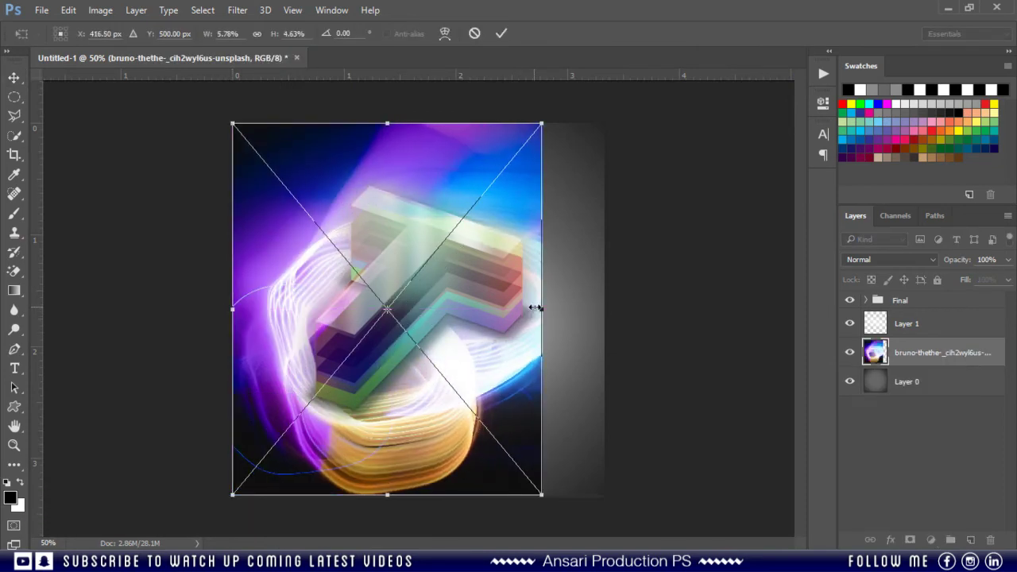
drag(541, 309, 599, 326)
click(500, 33)
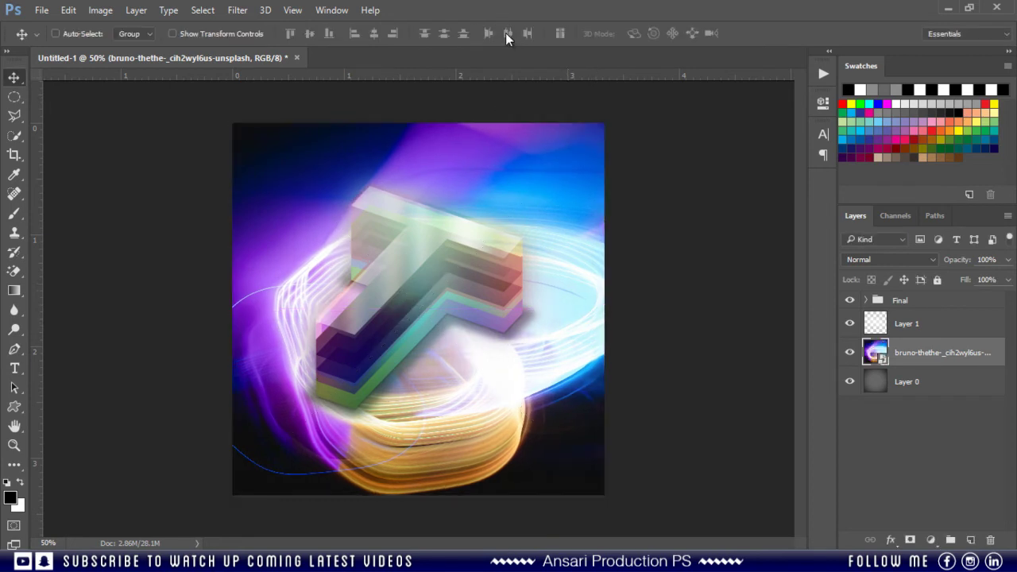
Step: Apply a Gaussian Blur with a 100-pixel radius to the placed light-trail image
click(238, 19)
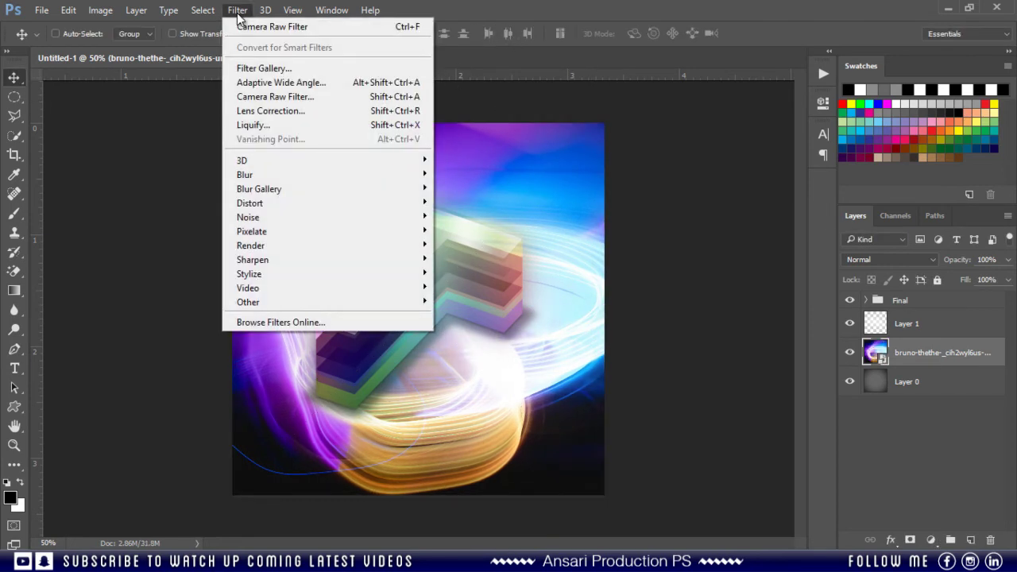
mouse_move(252, 180)
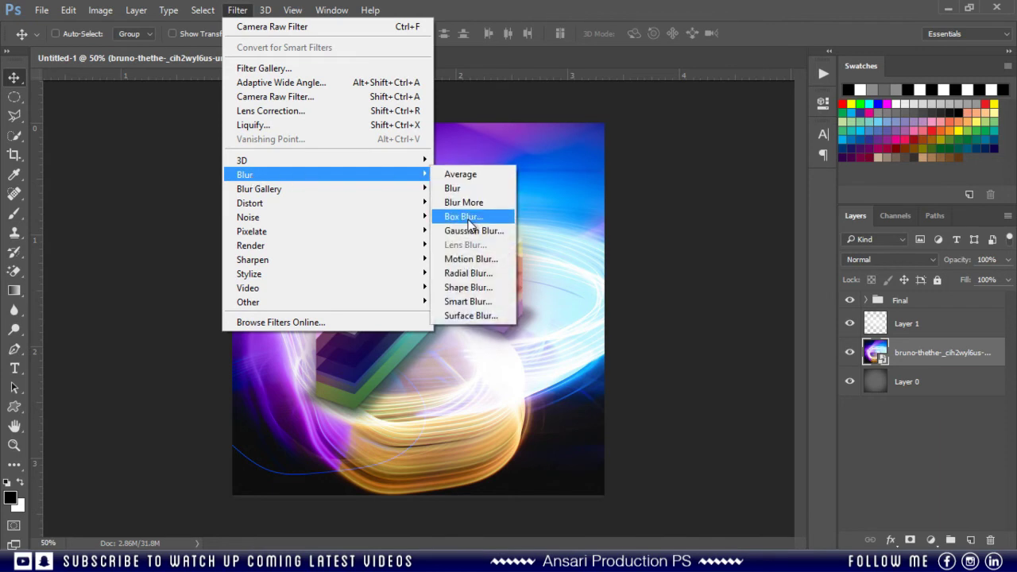
click(448, 230)
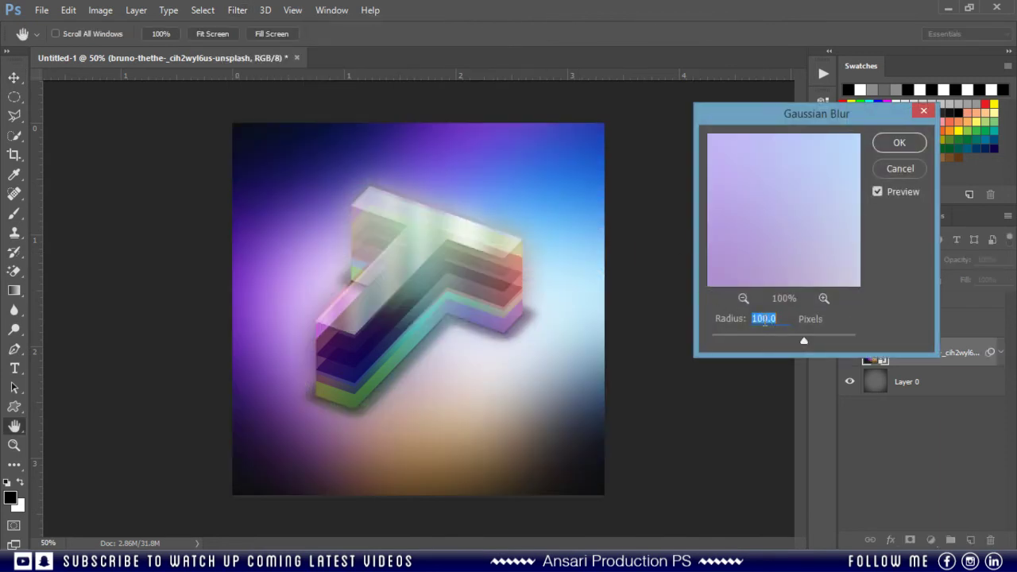
click(897, 144)
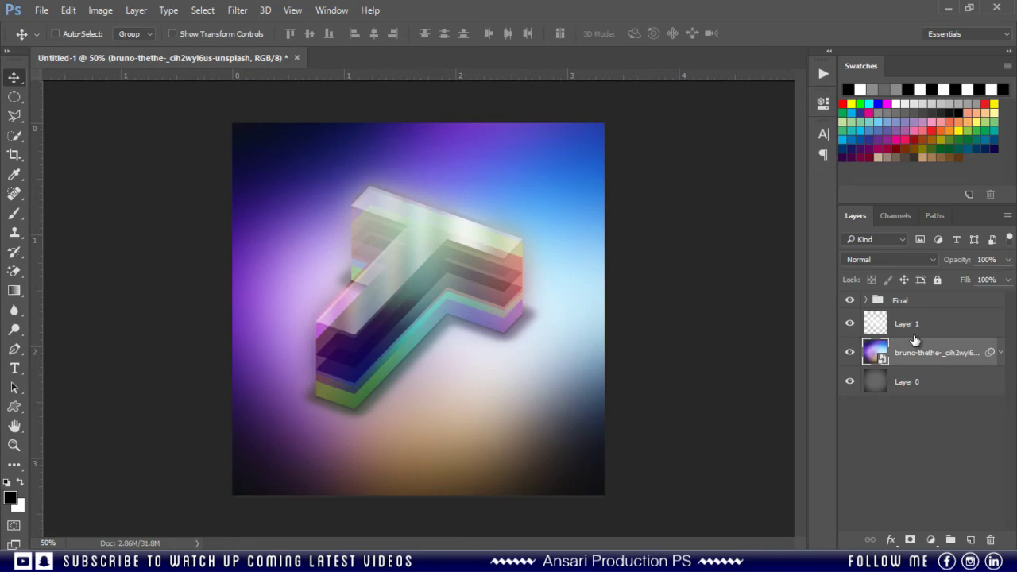
Step: Add a Brightness/Contrast adjustment layer above the Final group, clip it to the group, and adjust the brightness
click(929, 306)
click(931, 540)
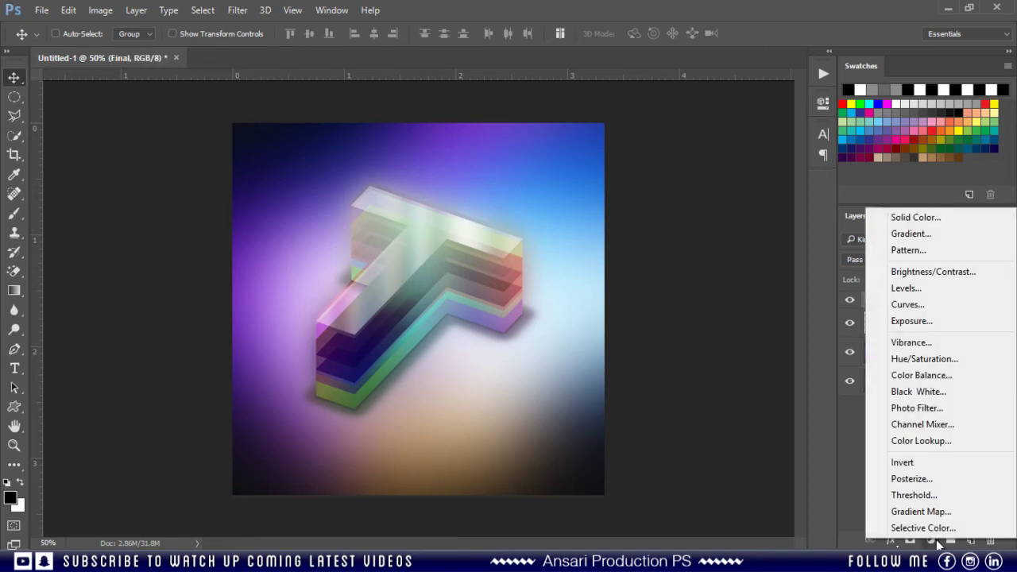
click(945, 272)
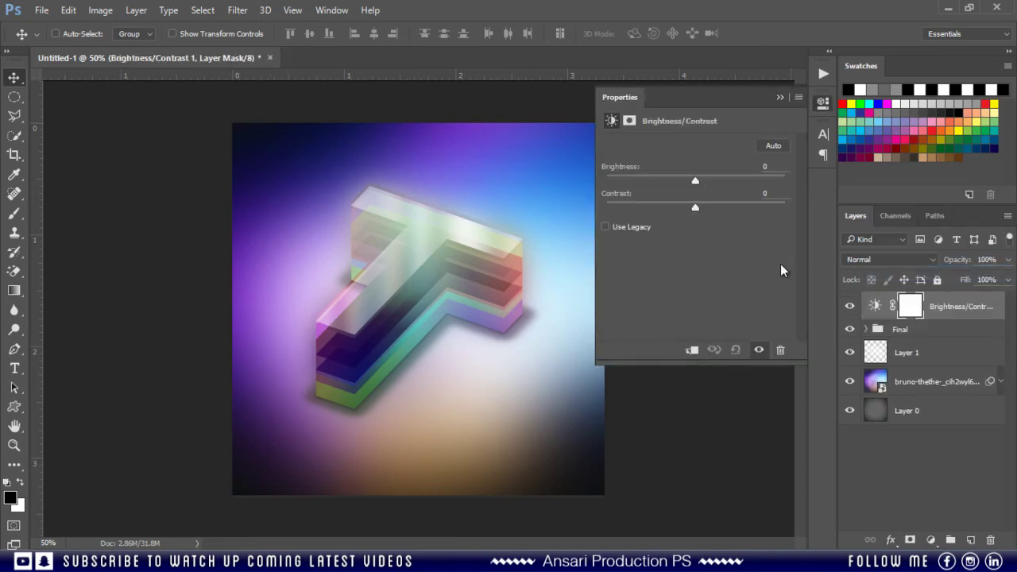
click(692, 350)
mouse_move(695, 183)
mouse_down()
mouse_move(715, 181)
mouse_move(675, 182)
mouse_move(696, 180)
mouse_up()
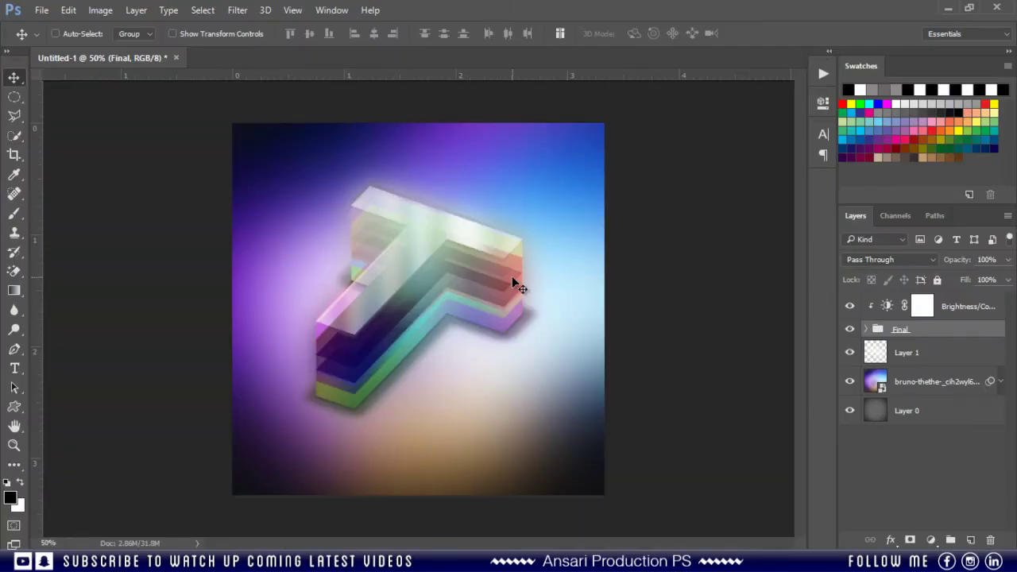
Step: Create a new landscape document with a white background
click(41, 9)
click(47, 29)
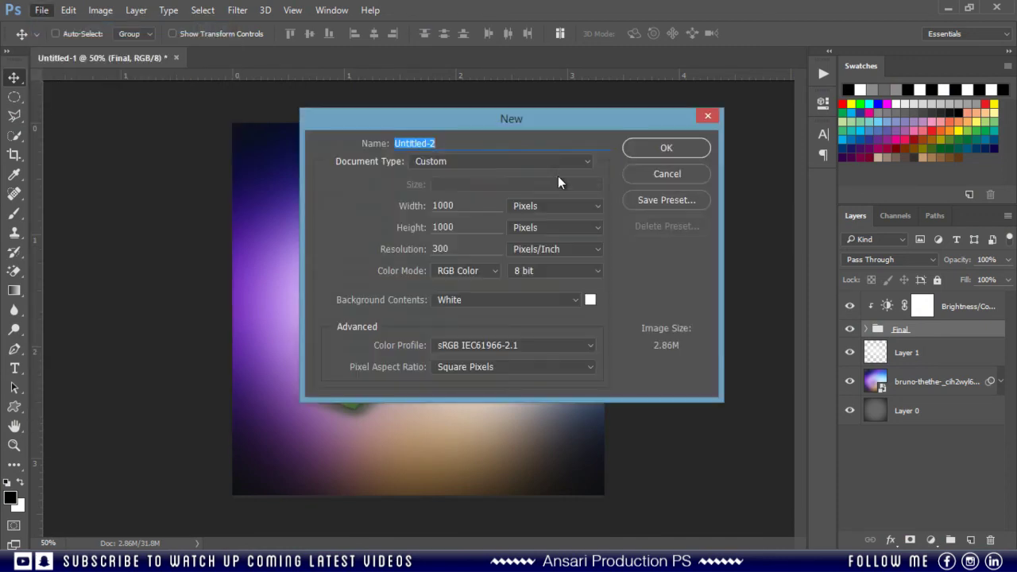
click(557, 162)
click(453, 206)
key(Return)
Step: Copy the Final group from Untitled-1 into the new document and convert it to a Smart Object
click(127, 58)
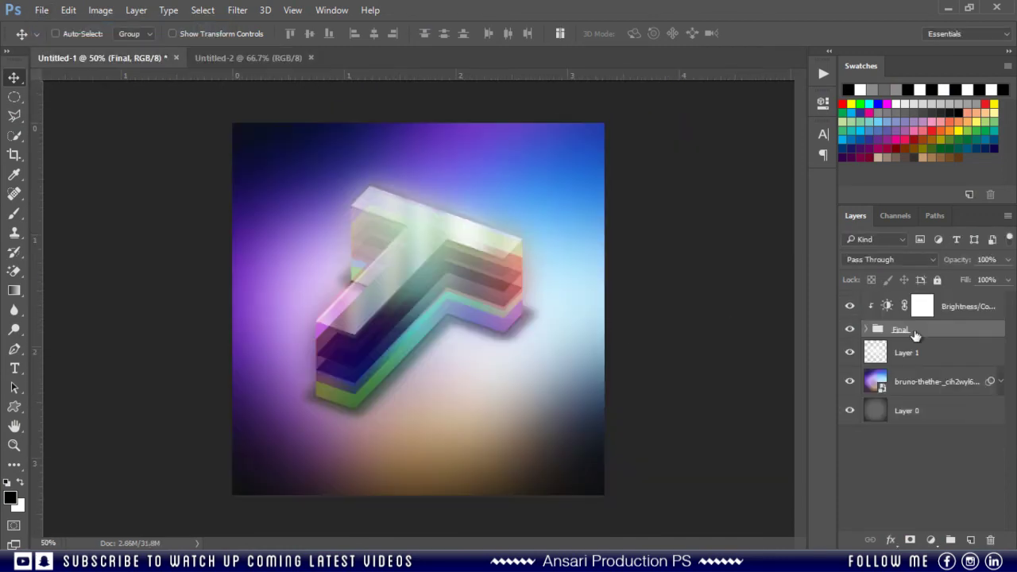
drag(370, 208, 355, 314)
right_click(962, 302)
click(866, 237)
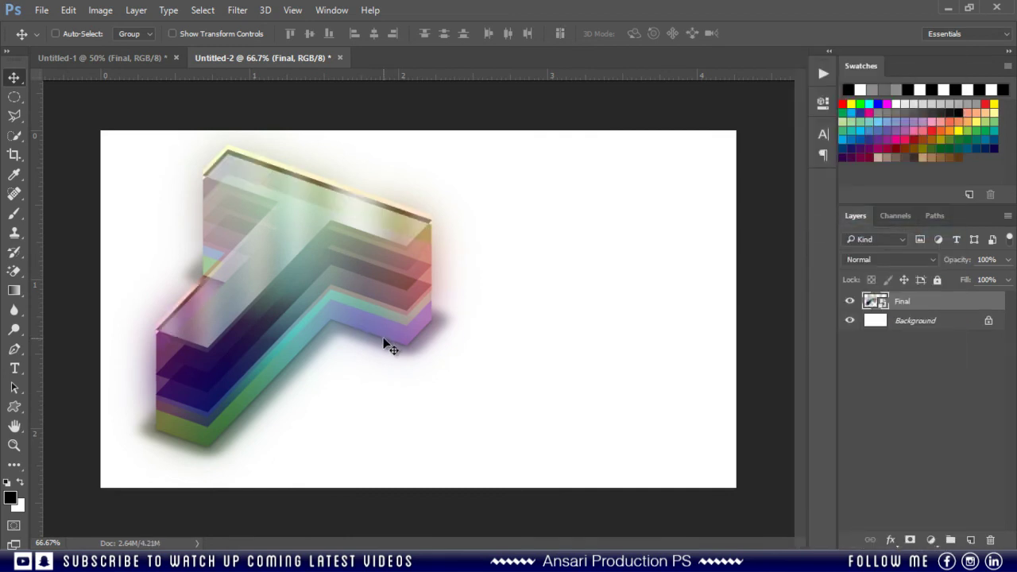
Step: Scale the Final letter down to 53.20% and move it slightly right and up on the canvas
key(ctrl+t)
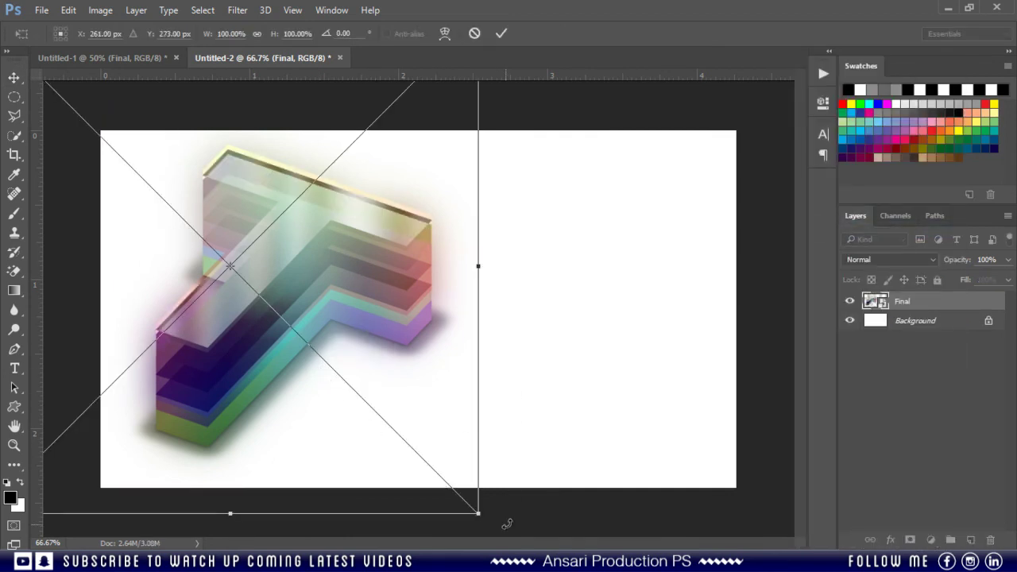
drag(506, 523, 354, 423)
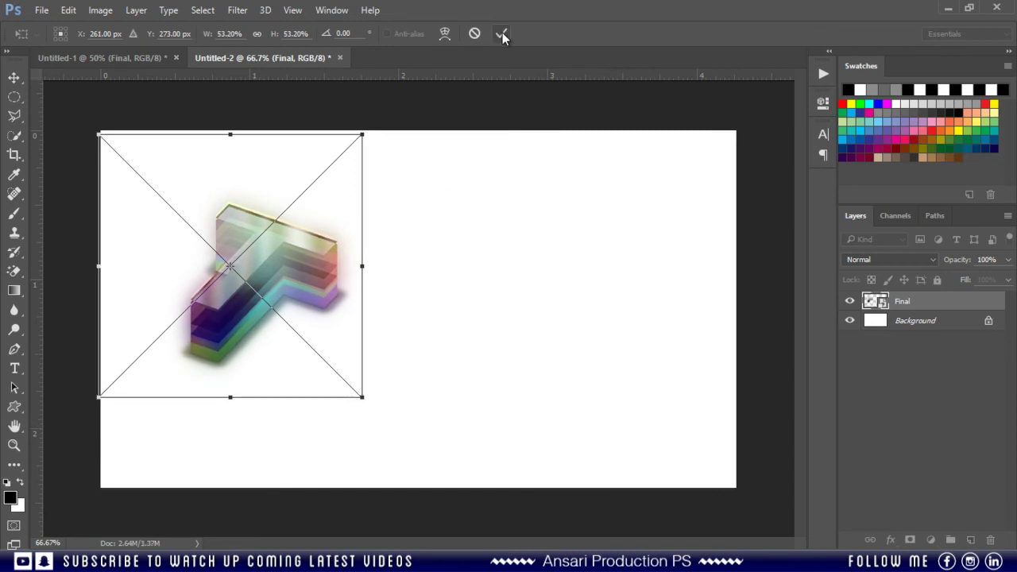
click(502, 35)
drag(238, 278, 305, 275)
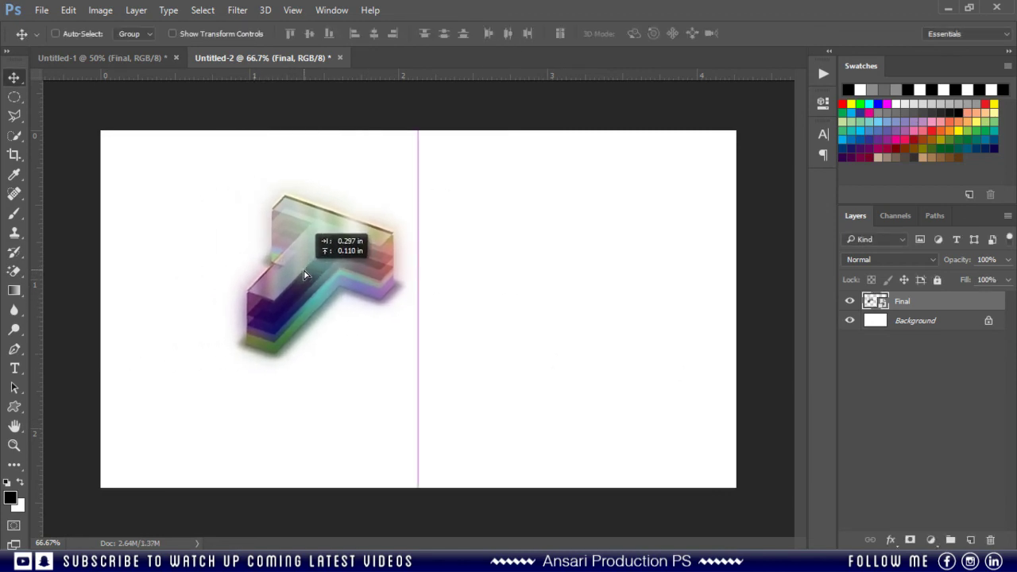
Step: Duplicate the Final layer diagonally below and right of the original letter, and group both letters near the canvas center
drag(958, 313, 970, 539)
drag(304, 295, 427, 339)
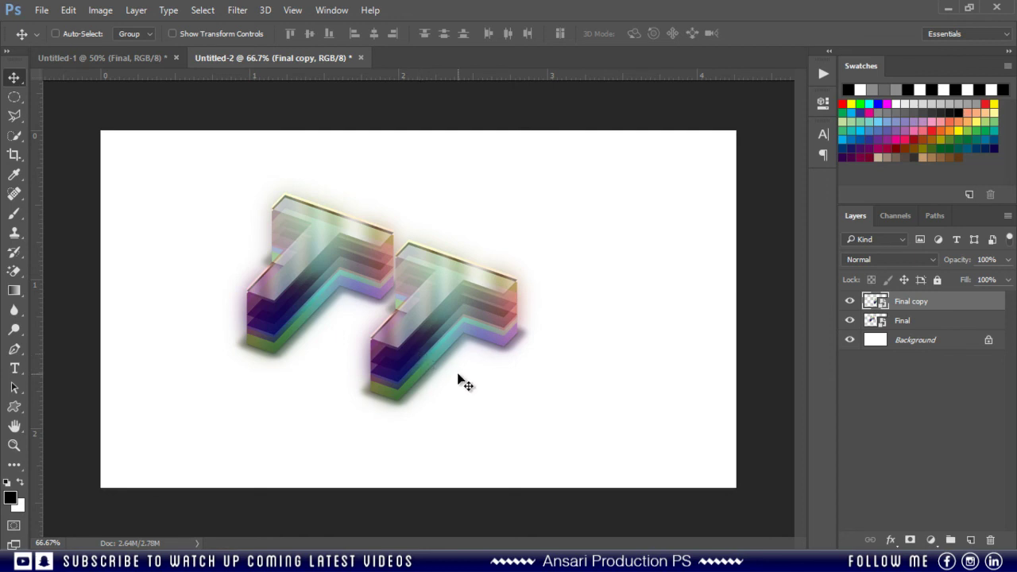
shift+click(927, 320)
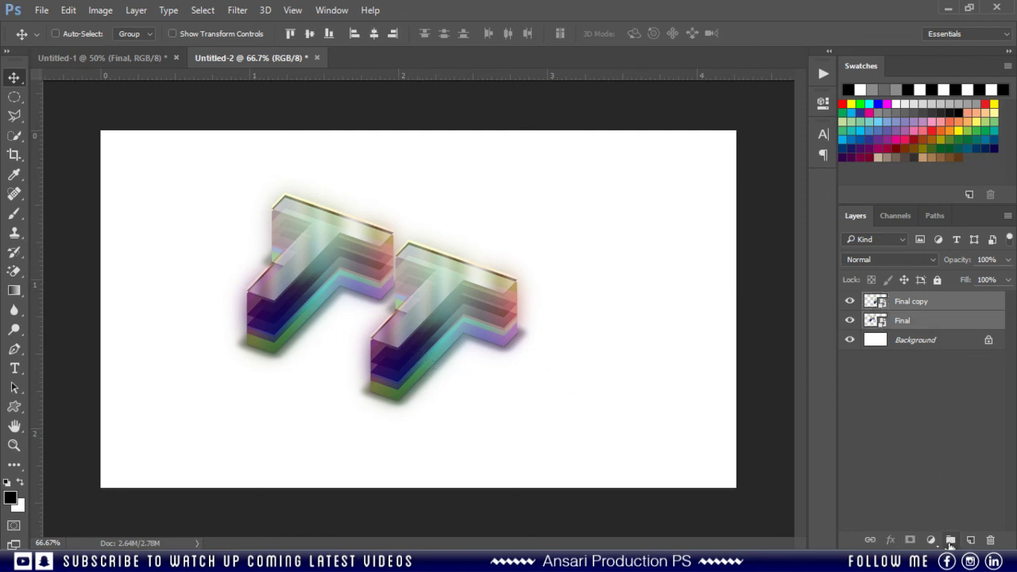
key(ctrl+g)
drag(419, 338, 454, 351)
Step: Close the Untitled-1 document
click(176, 57)
click(551, 225)
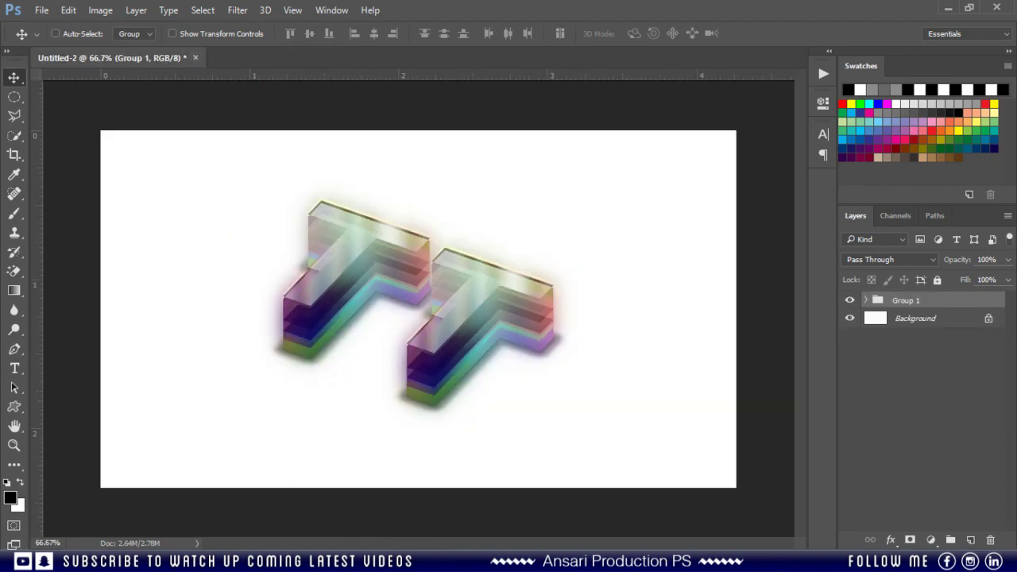
Step: Place the bruno-thethe light-trail image rotated 90° clockwise, stretched to fill the canvas, and put its layer below Group 1
key(alt+Tab)
drag(182, 162, 383, 229)
right_click(405, 228)
click(445, 414)
drag(234, 308, 102, 302)
drag(596, 308, 735, 308)
drag(419, 190, 418, 134)
drag(418, 427, 419, 487)
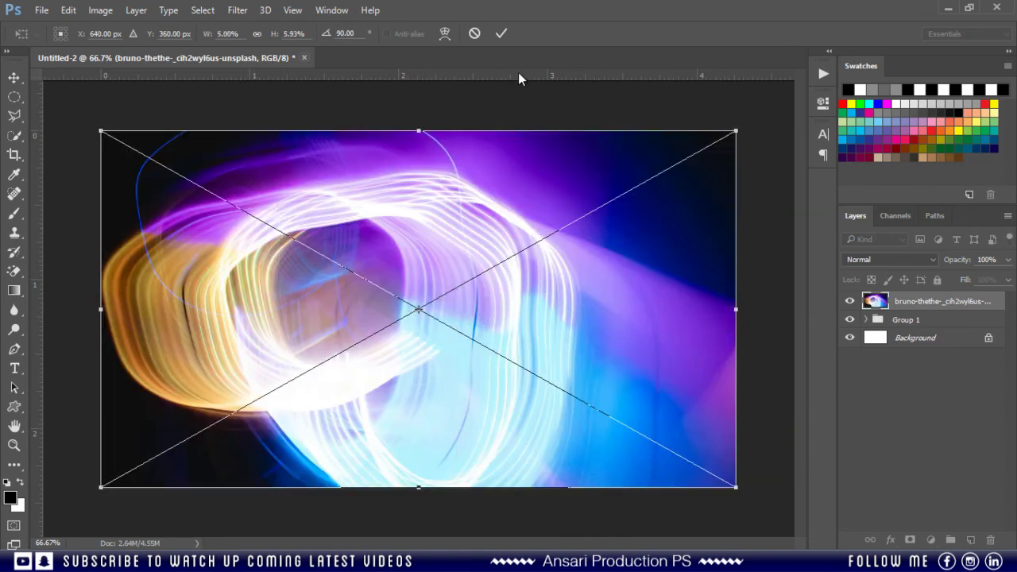
click(501, 33)
drag(892, 310, 960, 327)
Step: Apply a Gaussian Blur to the placed light-trail image so it becomes a soft color gradient
click(238, 9)
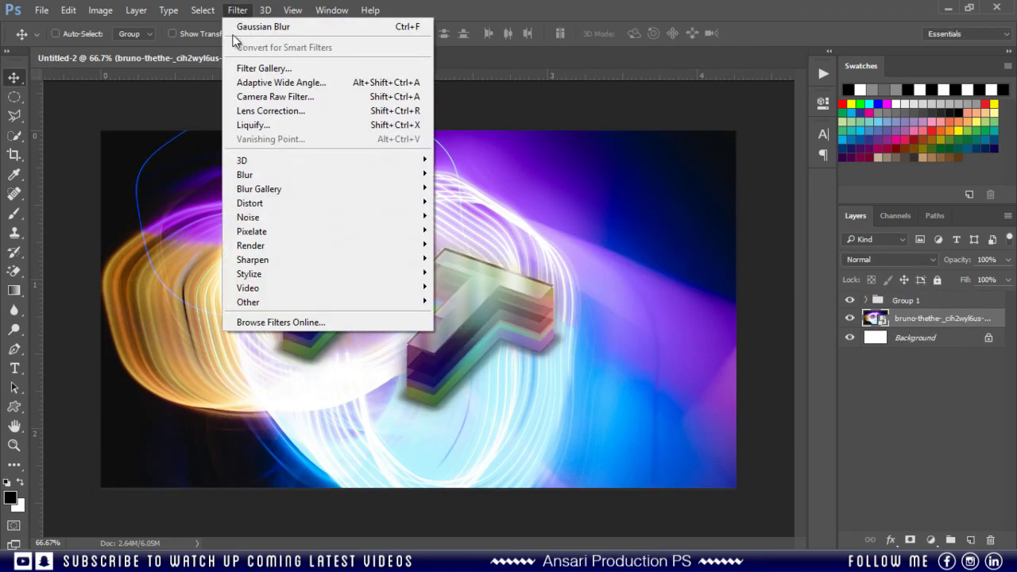
mouse_move(270, 170)
click(470, 230)
click(894, 147)
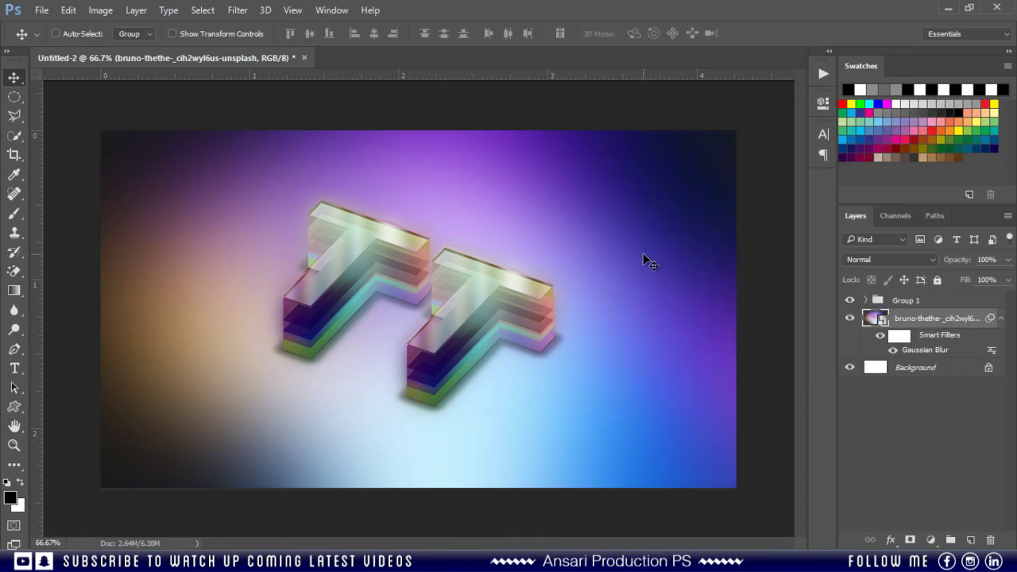
Step: Darken the blurred background's edges with a Camera Raw filter, setting the Lens Corrections vignetting amount to -100
click(237, 10)
click(318, 96)
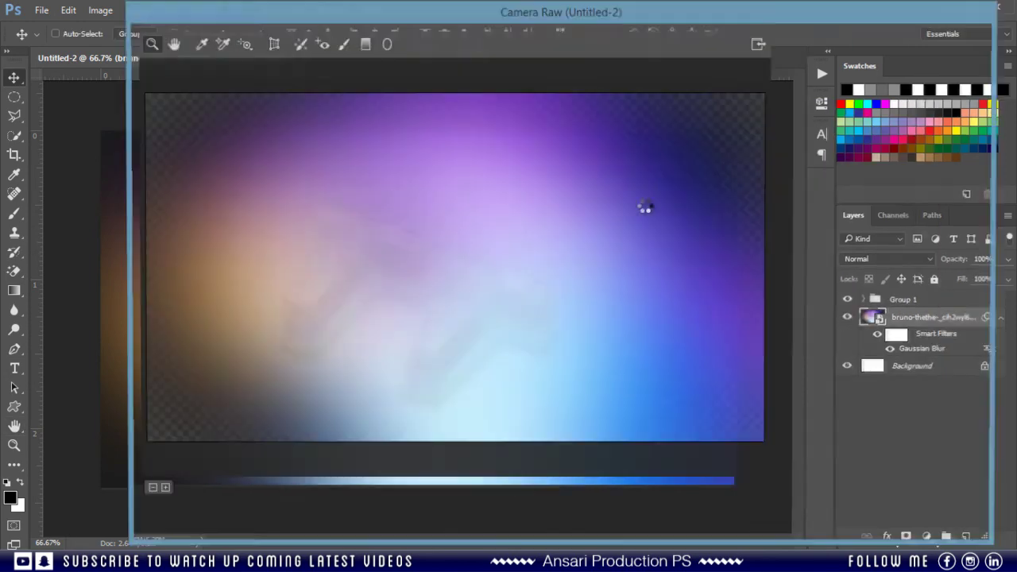
click(868, 163)
drag(877, 446, 714, 451)
click(852, 465)
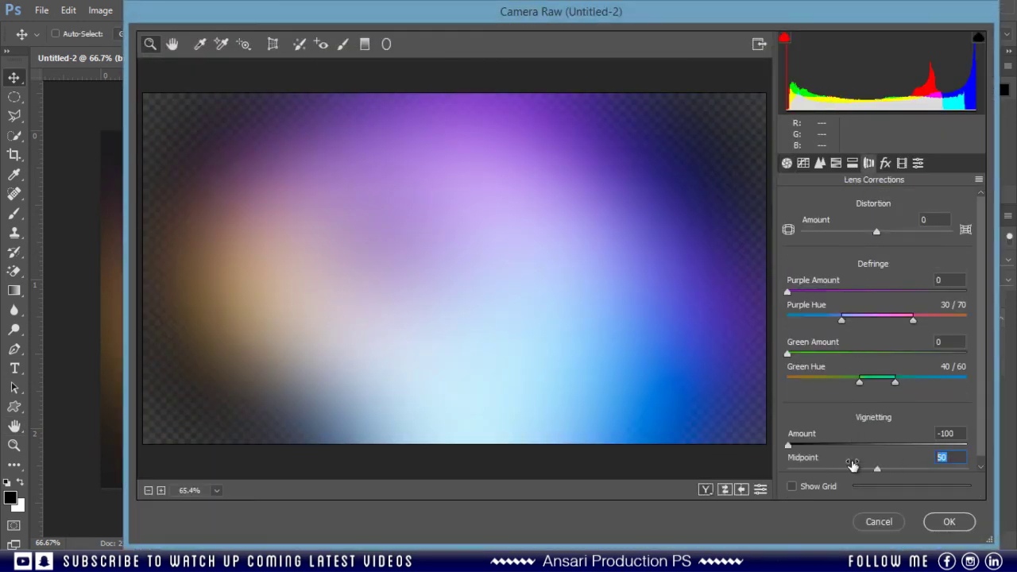
key(Return)
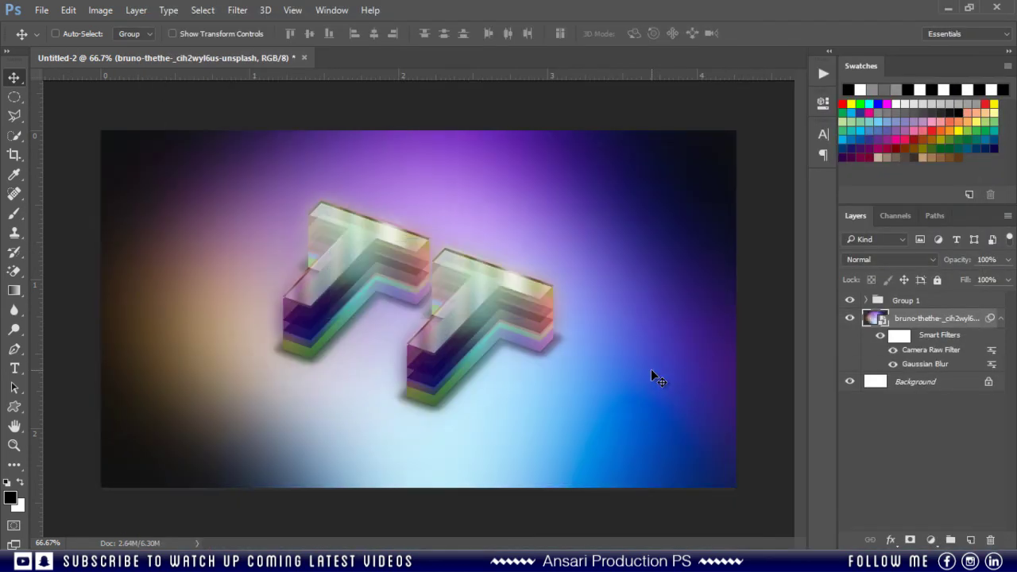